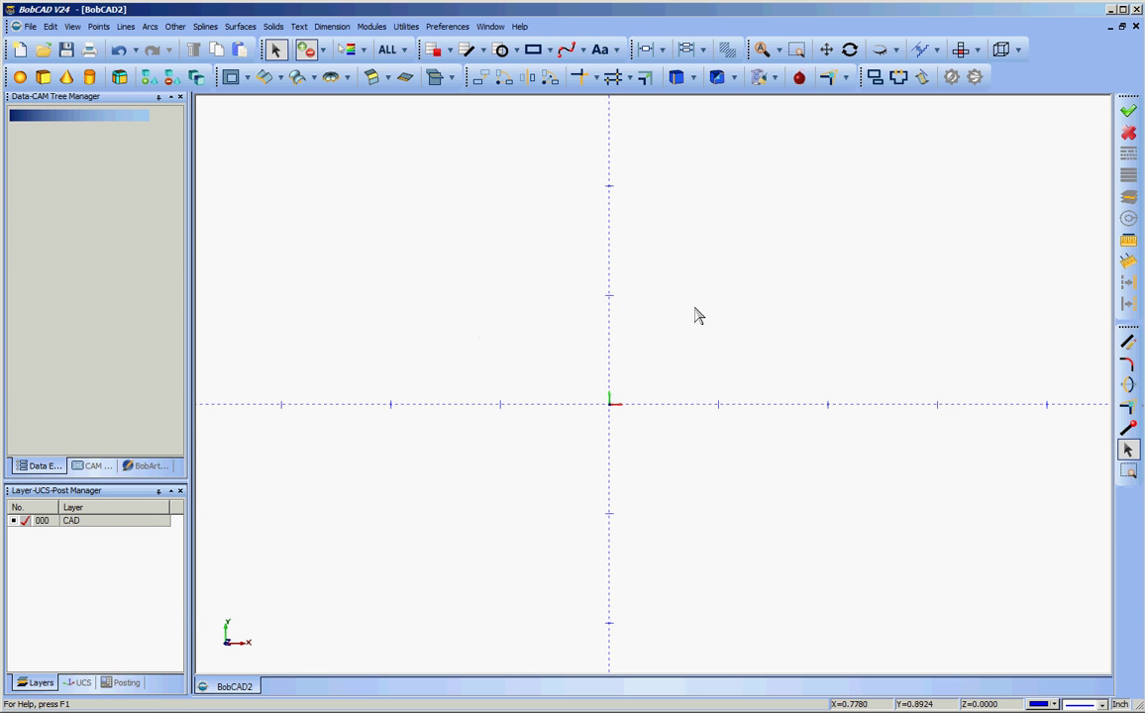
Step: Pan the empty drawing so the origin moves to the lower left, then leave pan mode
mouse_move(785, 265)
middle_mouse_down()
mouse_move(662, 382)
mouse_move(555, 422)
mouse_move(657, 339)
mouse_move(688, 343)
middle_mouse_up()
key("Escape")
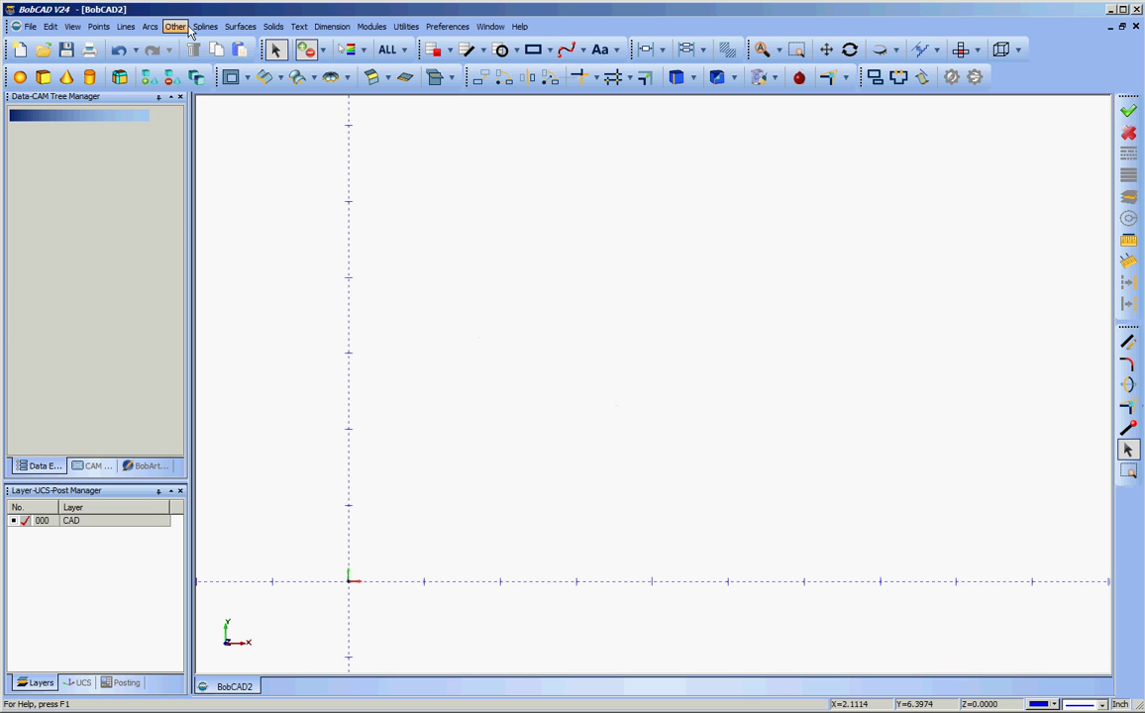
Step: Start the Rectangle command and clear the Length field, dismissing the resulting formula error
left_click(186, 30)
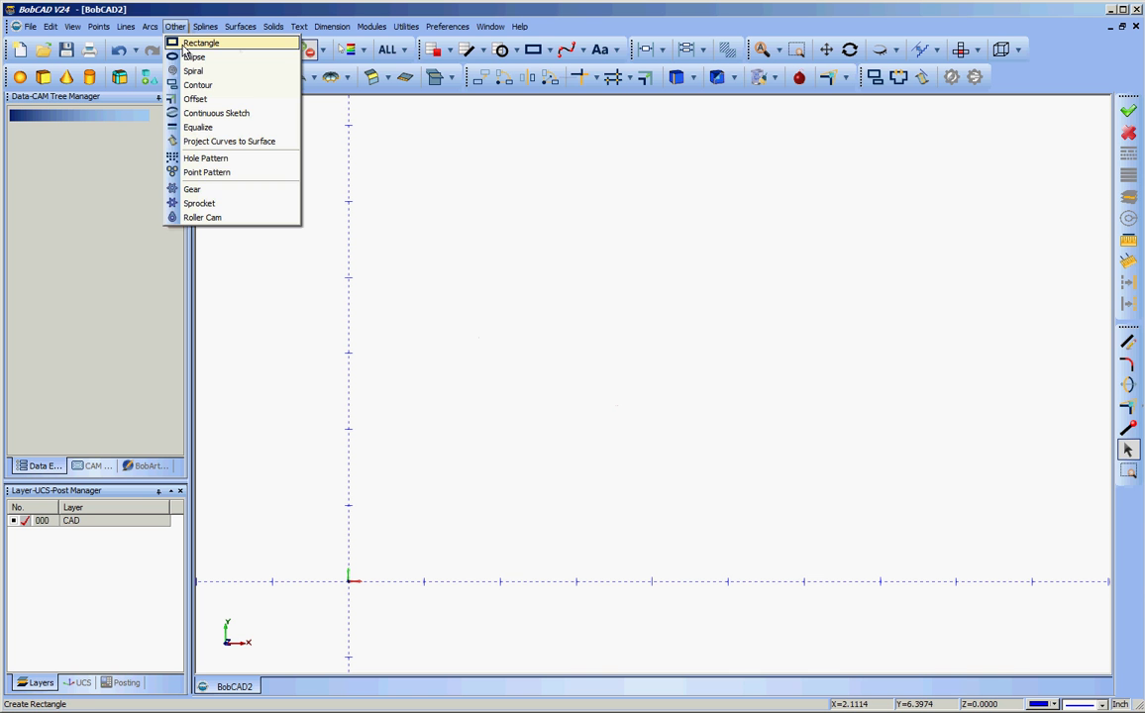
left_click(483, 228)
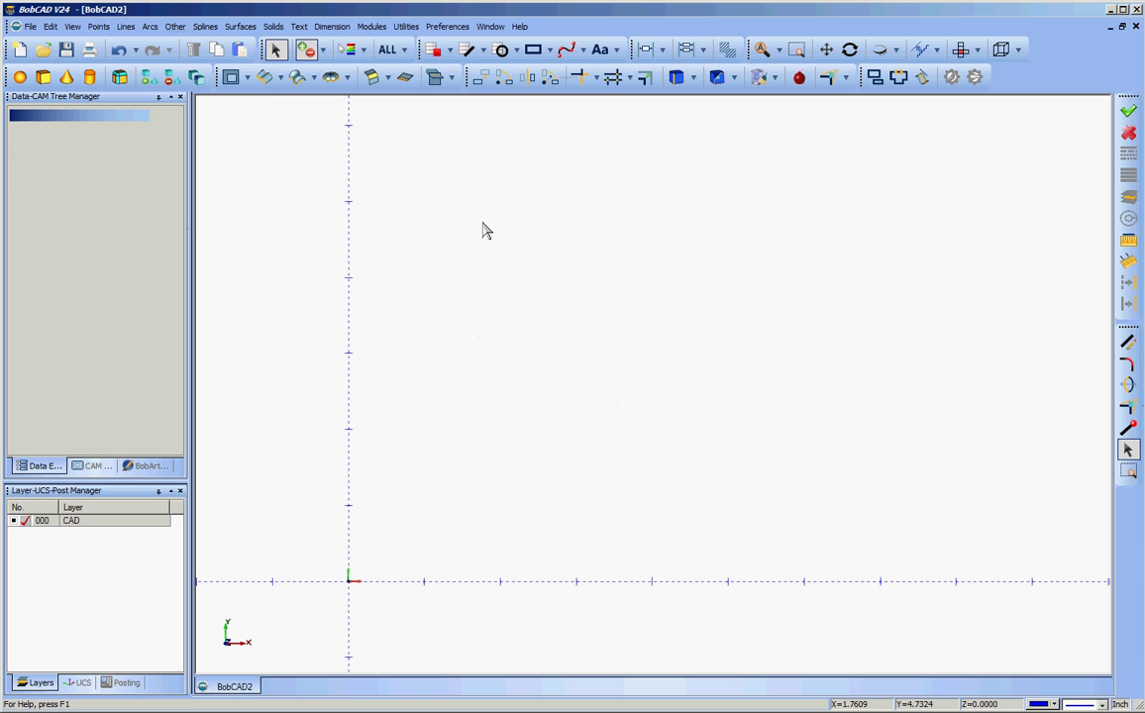
left_click(534, 52)
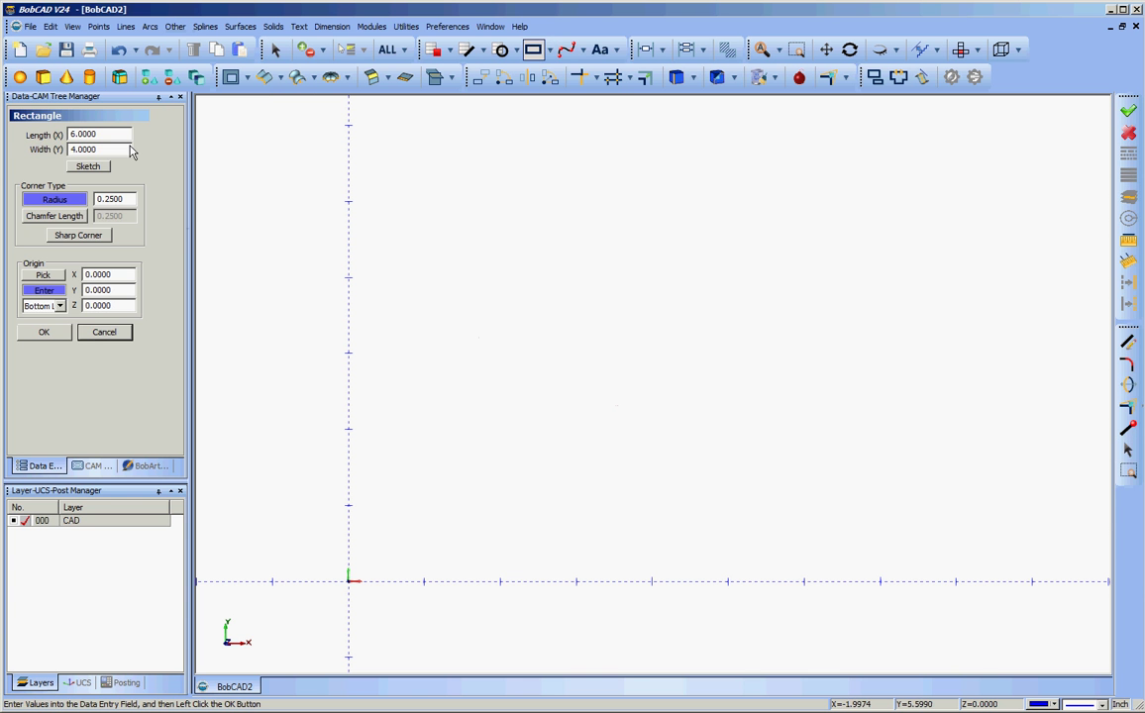
double_click(99, 135)
key("BackSpace")
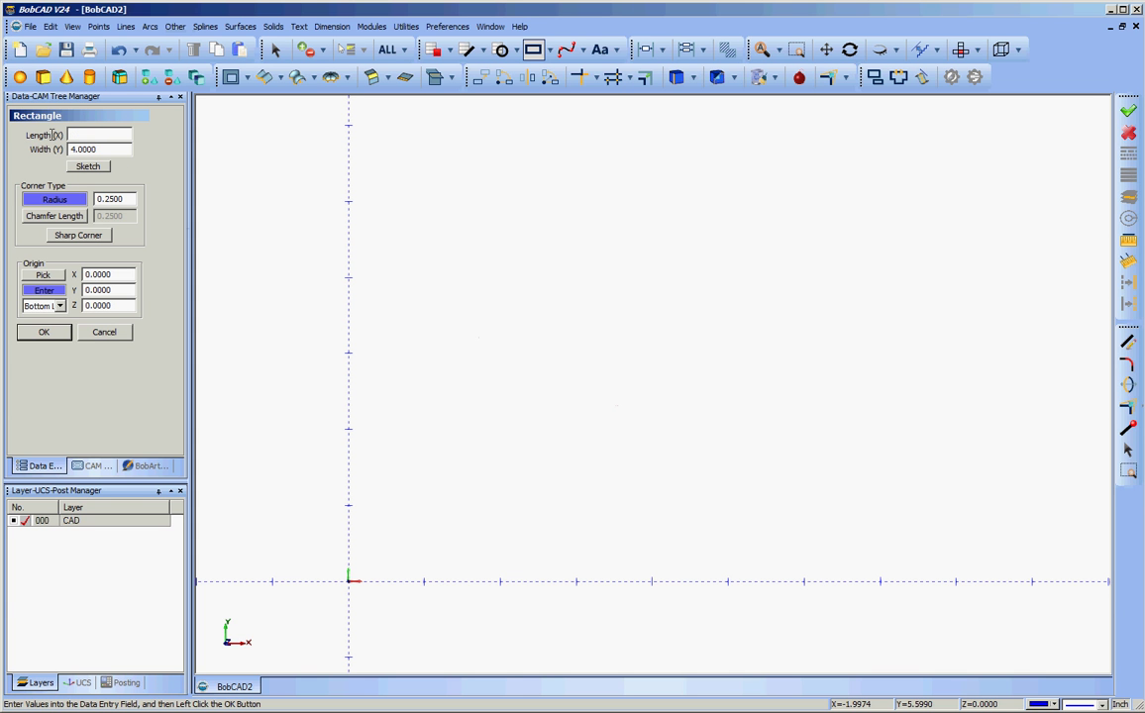
key("Return")
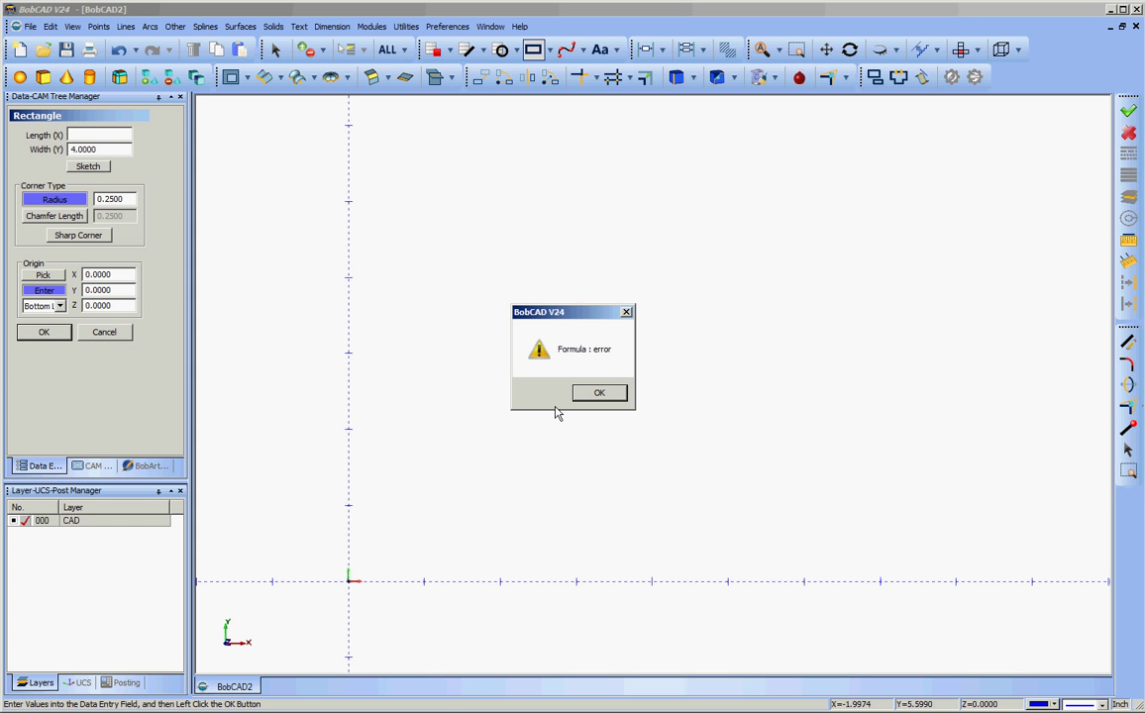
left_click(598, 393)
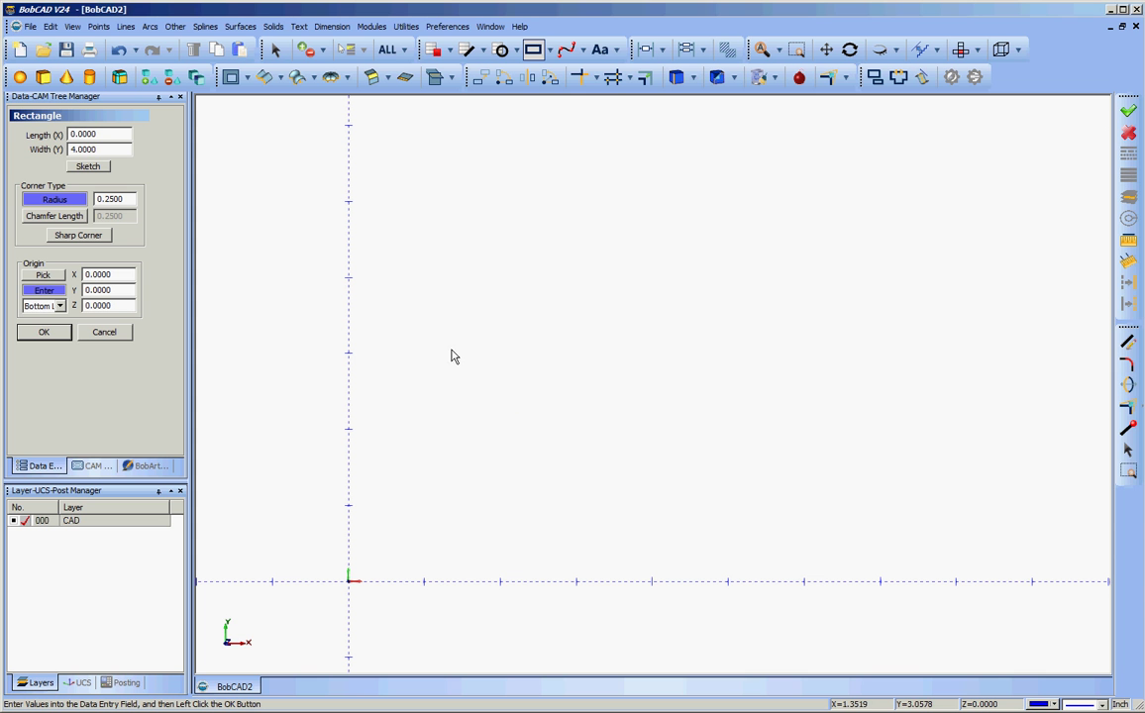
Step: Enter Length 6 and Width 4 with 0.25 rounded corners
double_click(106, 149)
type("0")
double_click(106, 135)
type("6")
double_click(106, 150)
type("4")
left_click(124, 199)
left_click(77, 234)
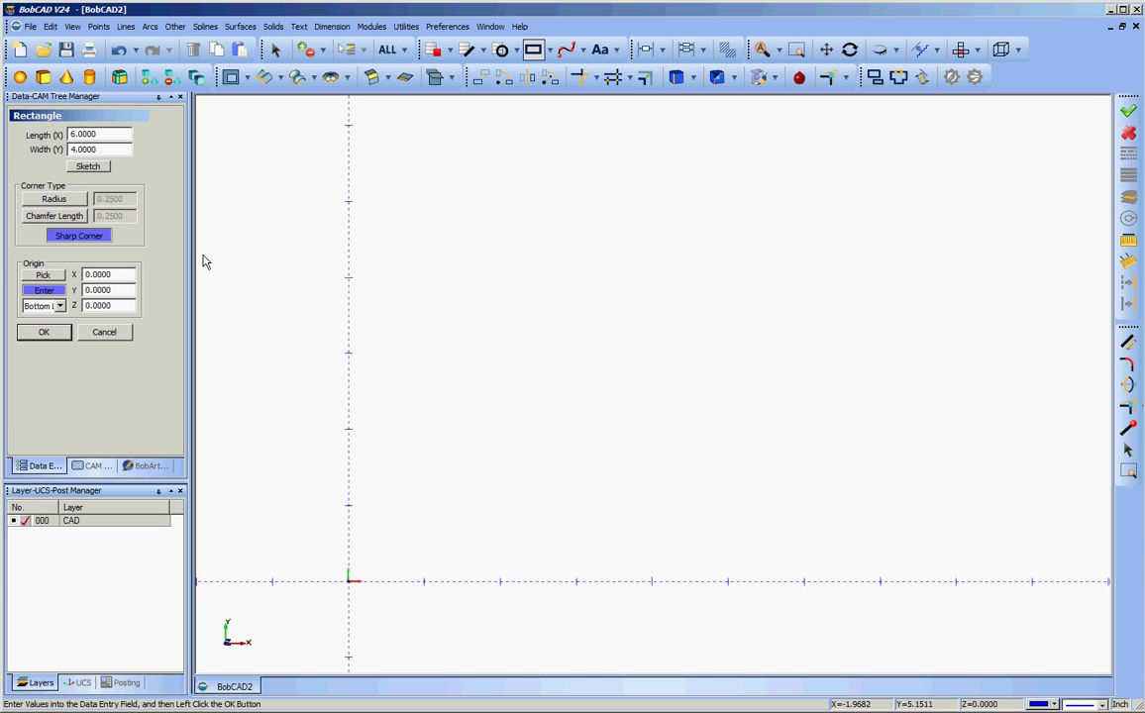
left_click(56, 200)
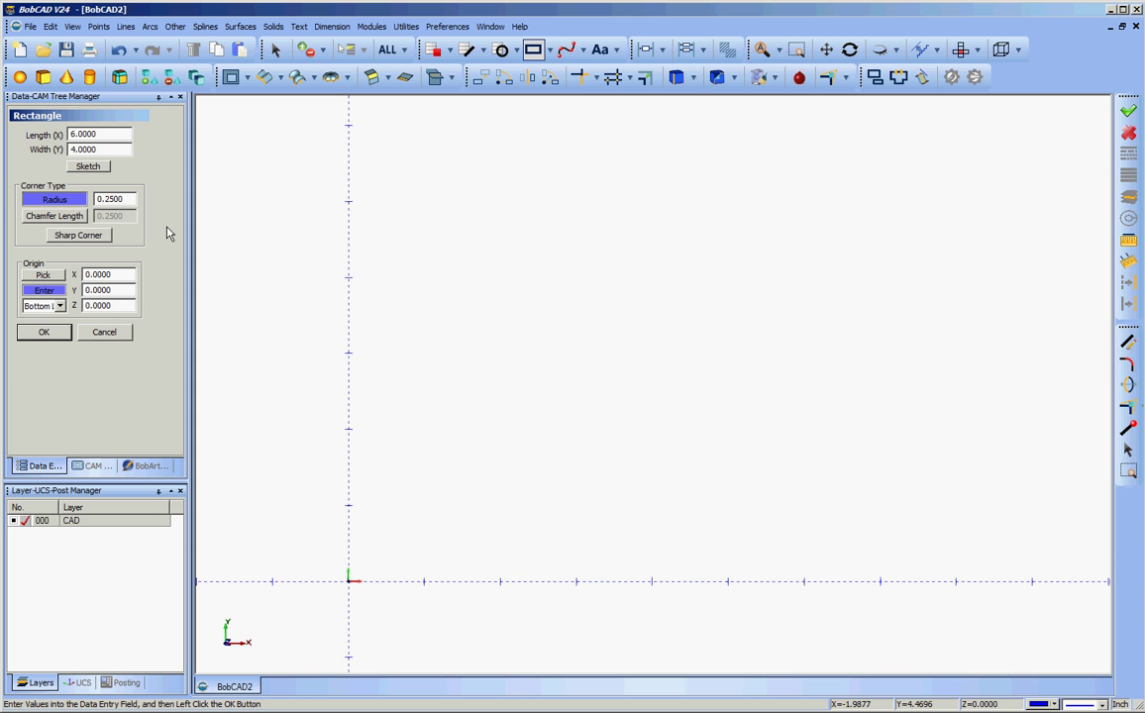
Step: Keep the origin at the bottom-left corner, create the rectangle, and close the settings
left_click(61, 306)
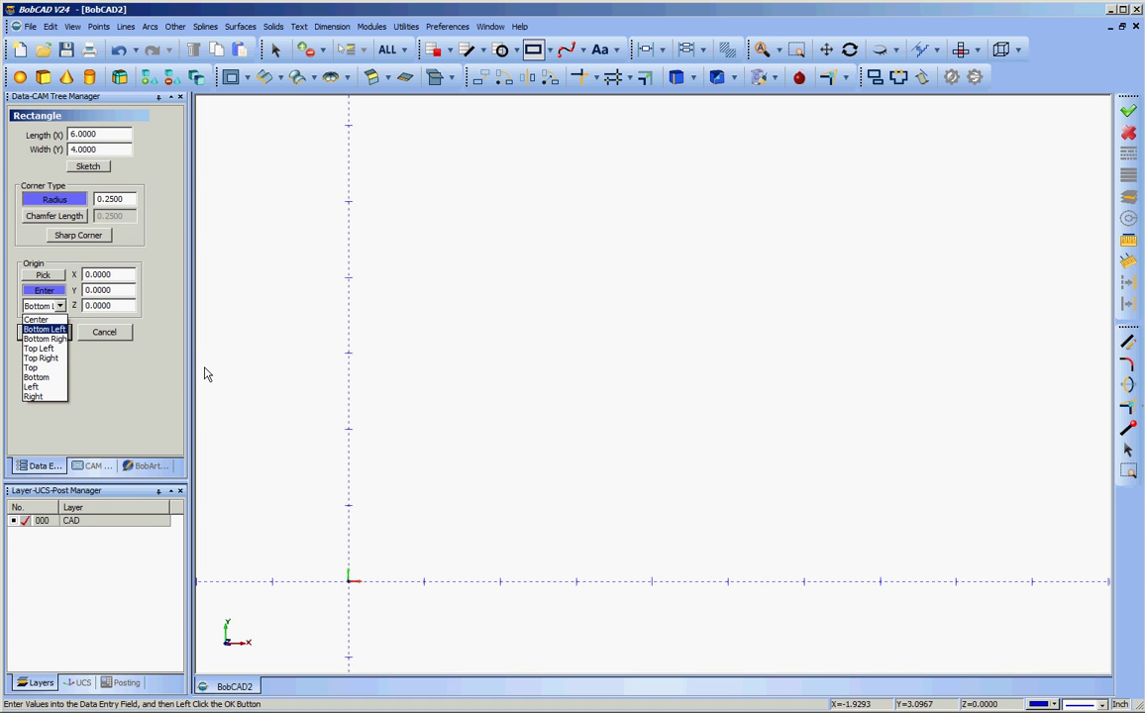
left_click(54, 330)
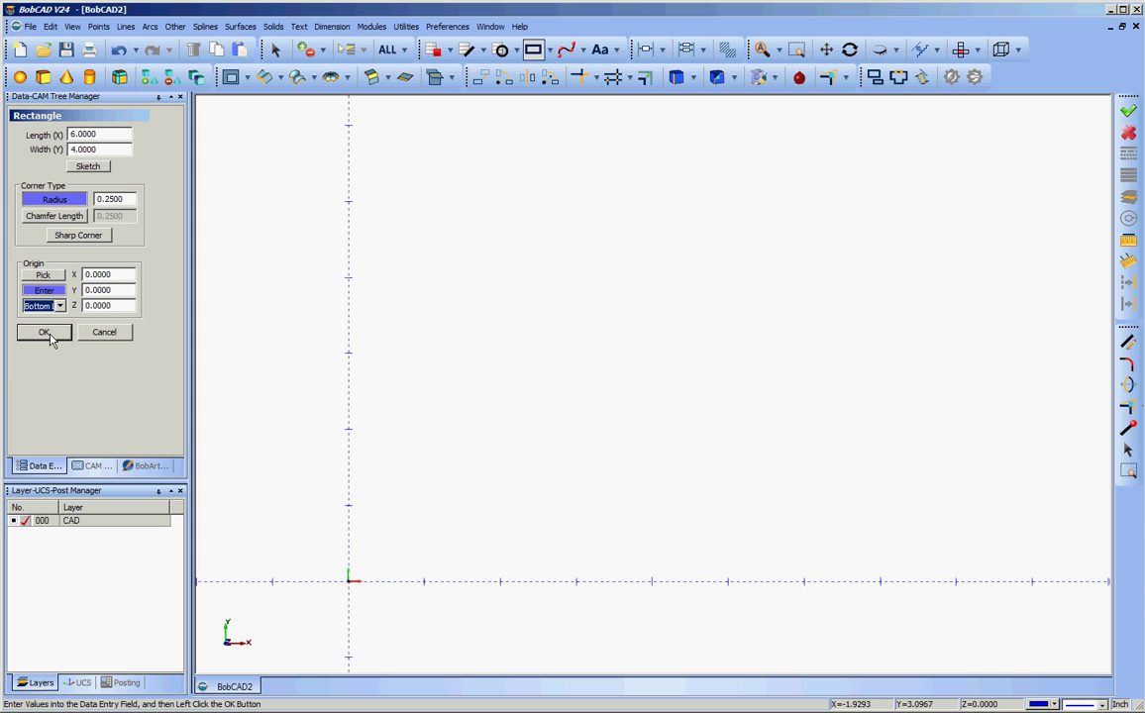
left_click(47, 334)
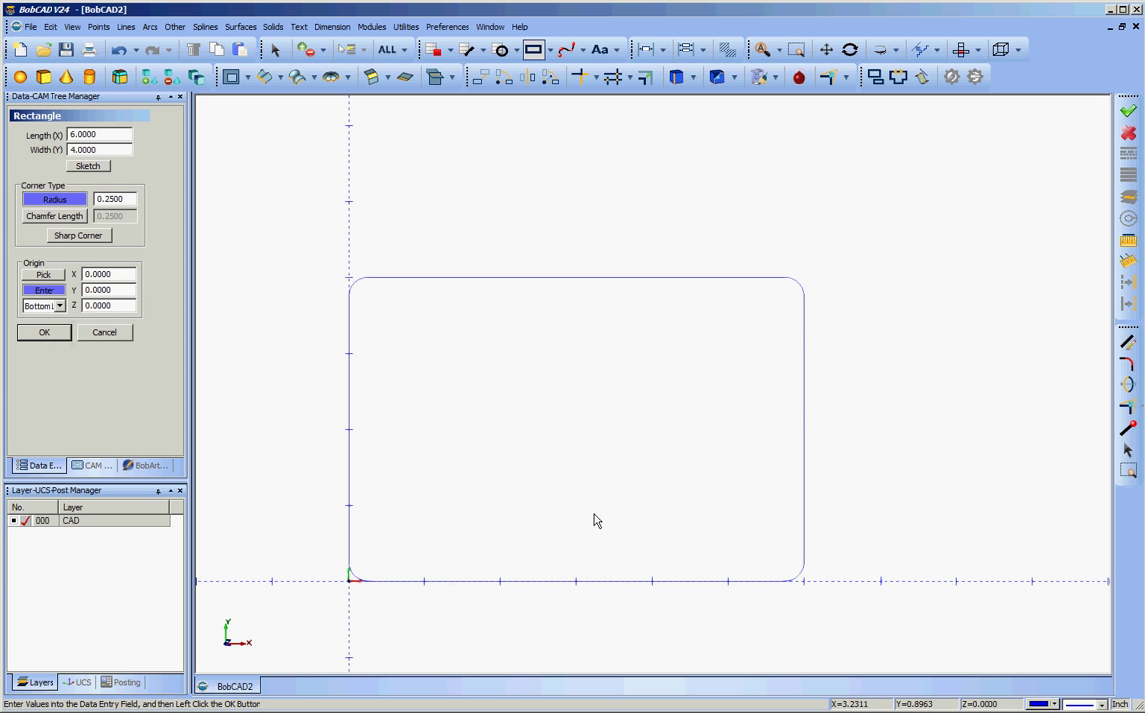
left_click(103, 333)
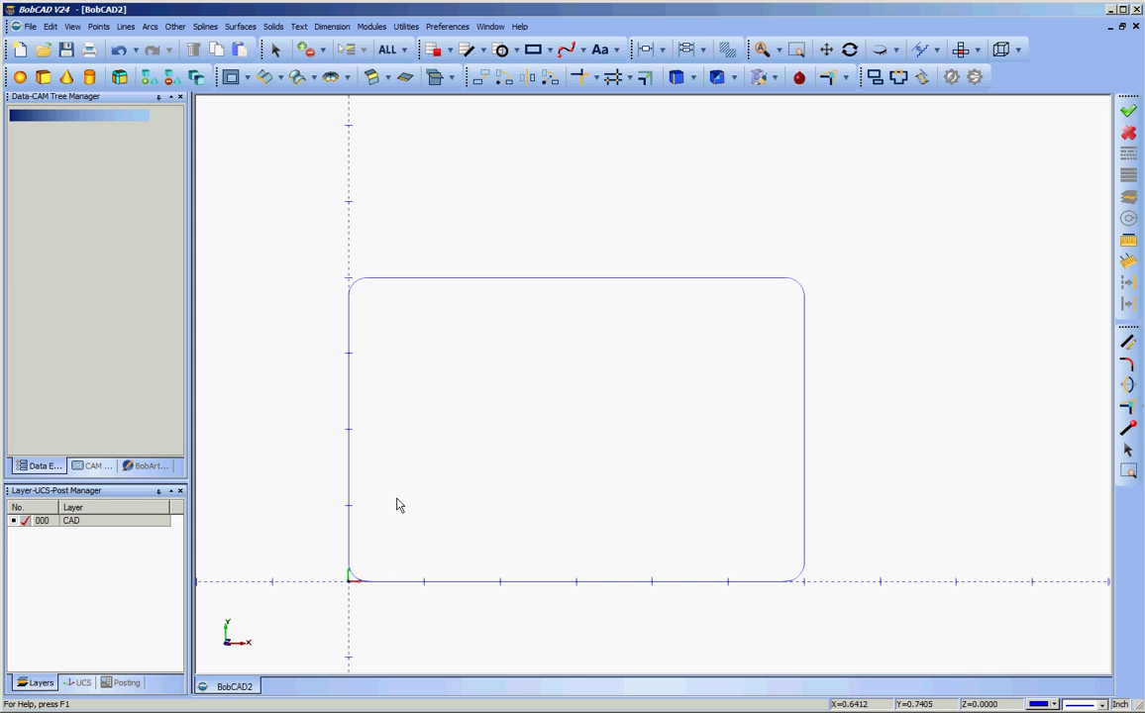
Step: Create a coordinate circle centred at X 0.5, Y 0.5 with radius 5/32 (0.1563)
left_click(149, 27)
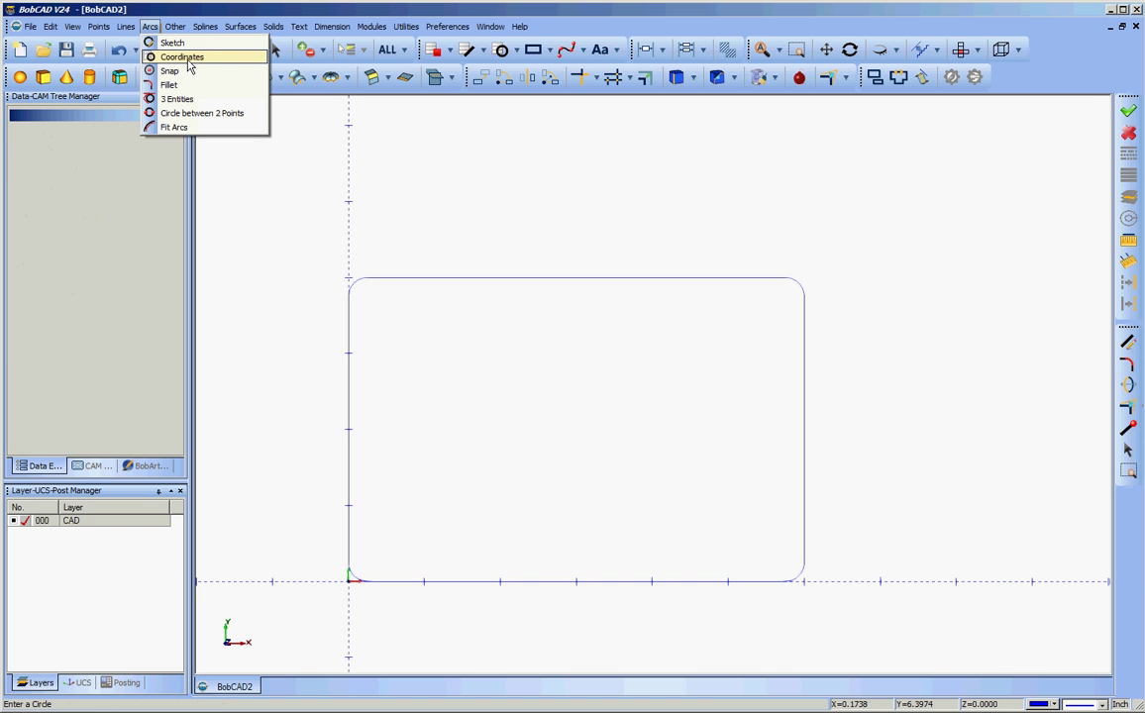
left_click(189, 57)
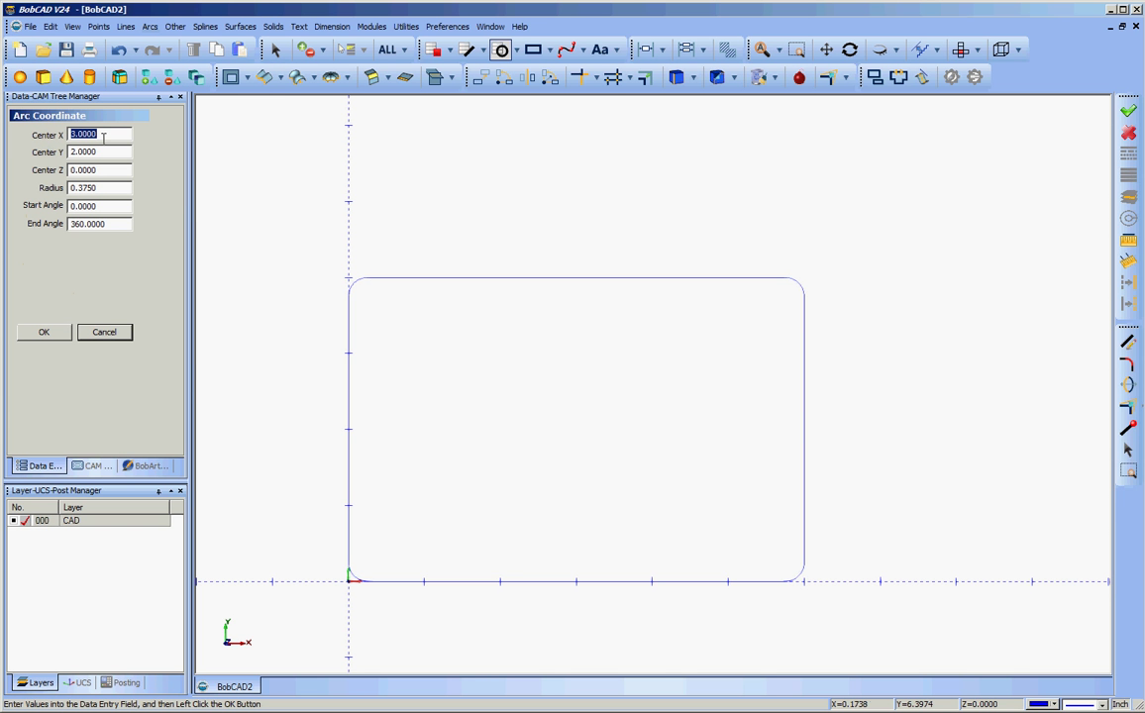
key("BackSpace")
type("0.5")
key("Tab")
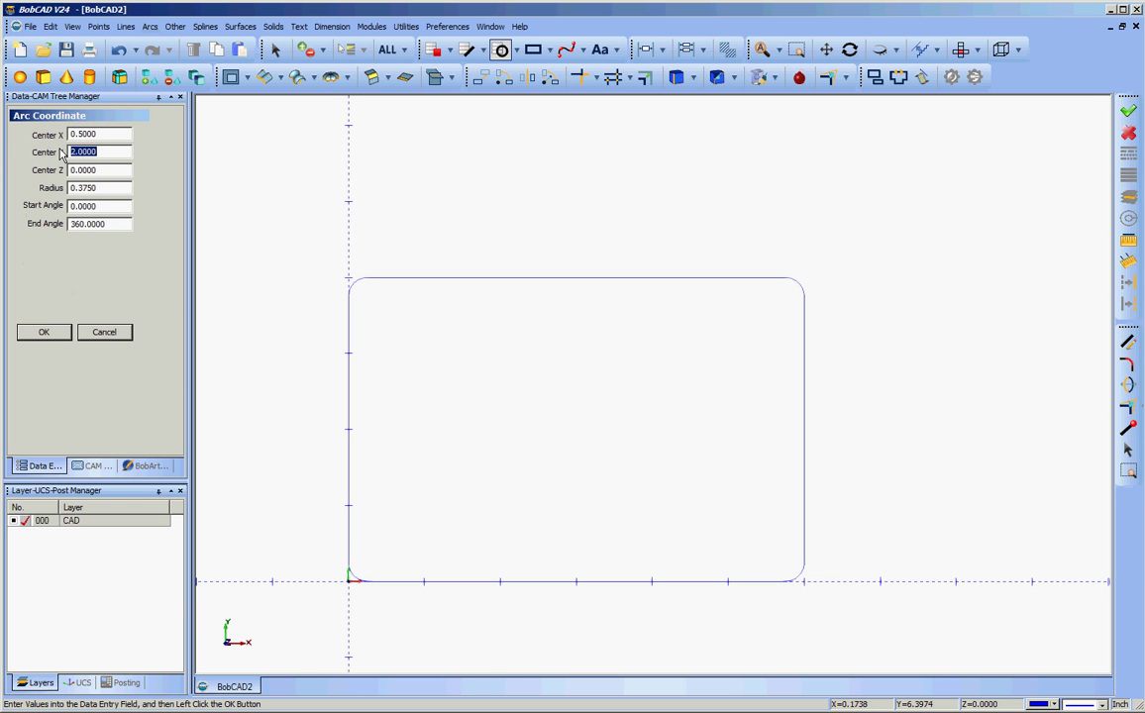
type("0.5")
left_click(103, 187)
key("Delete")
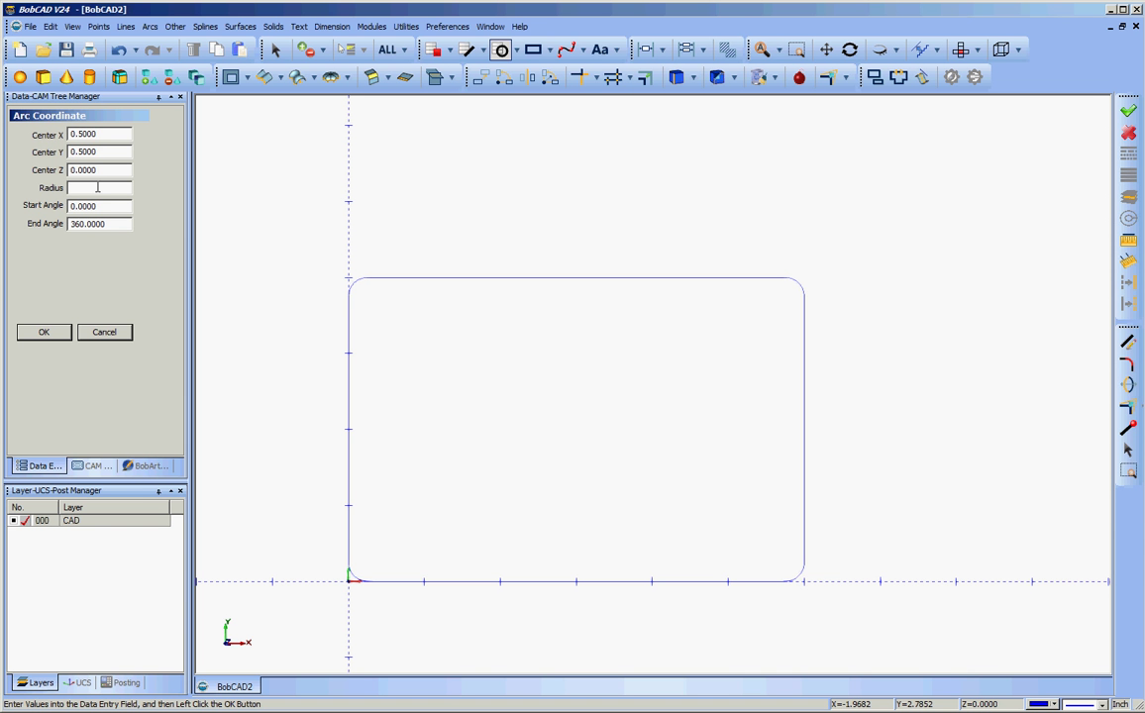
type("5/32")
left_click(109, 171)
left_click(62, 339)
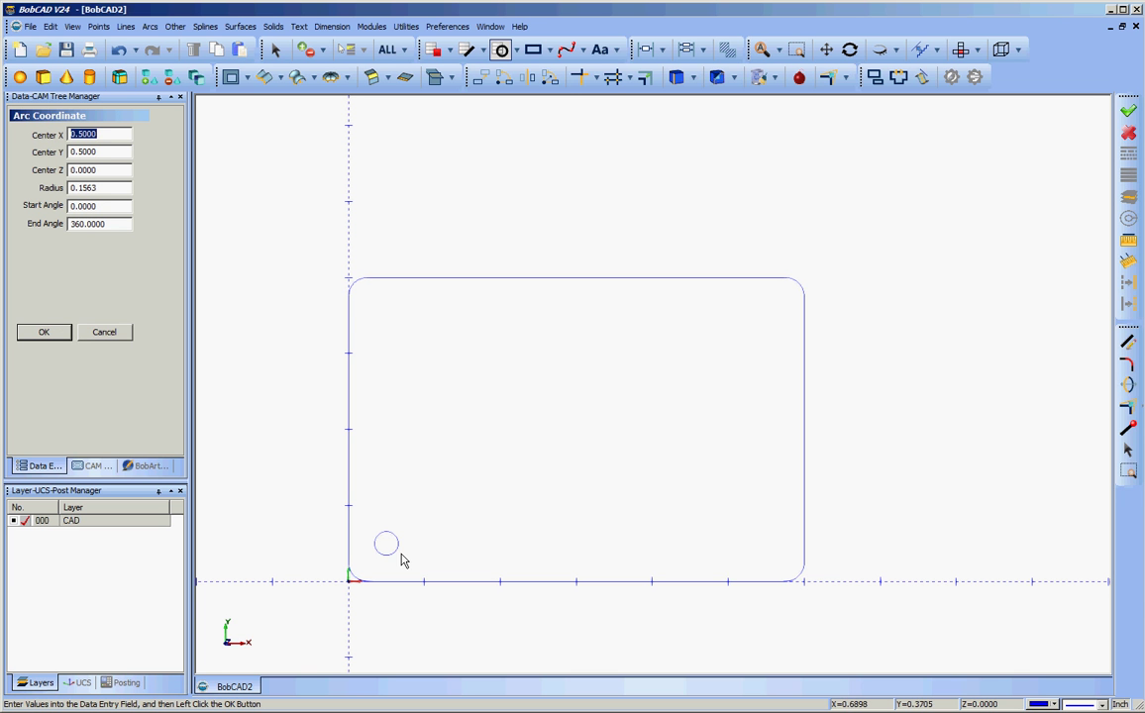
left_click(119, 337)
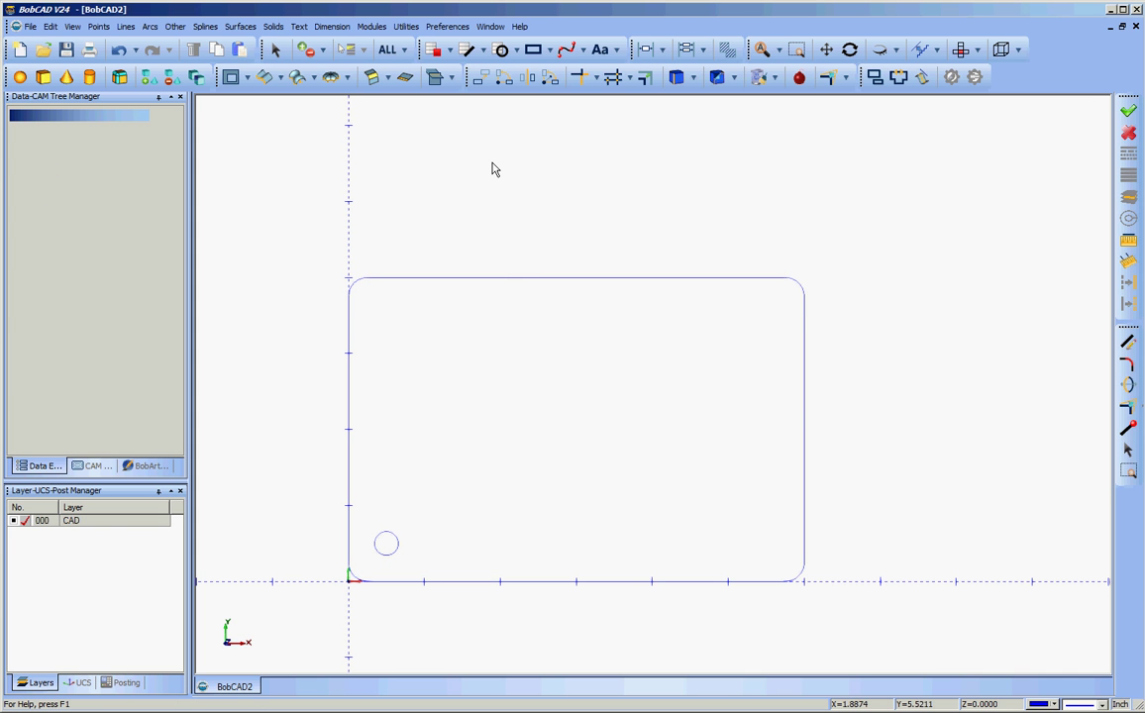
Step: Open Translate, turn Copy off, and set End X to 0
left_click(483, 83)
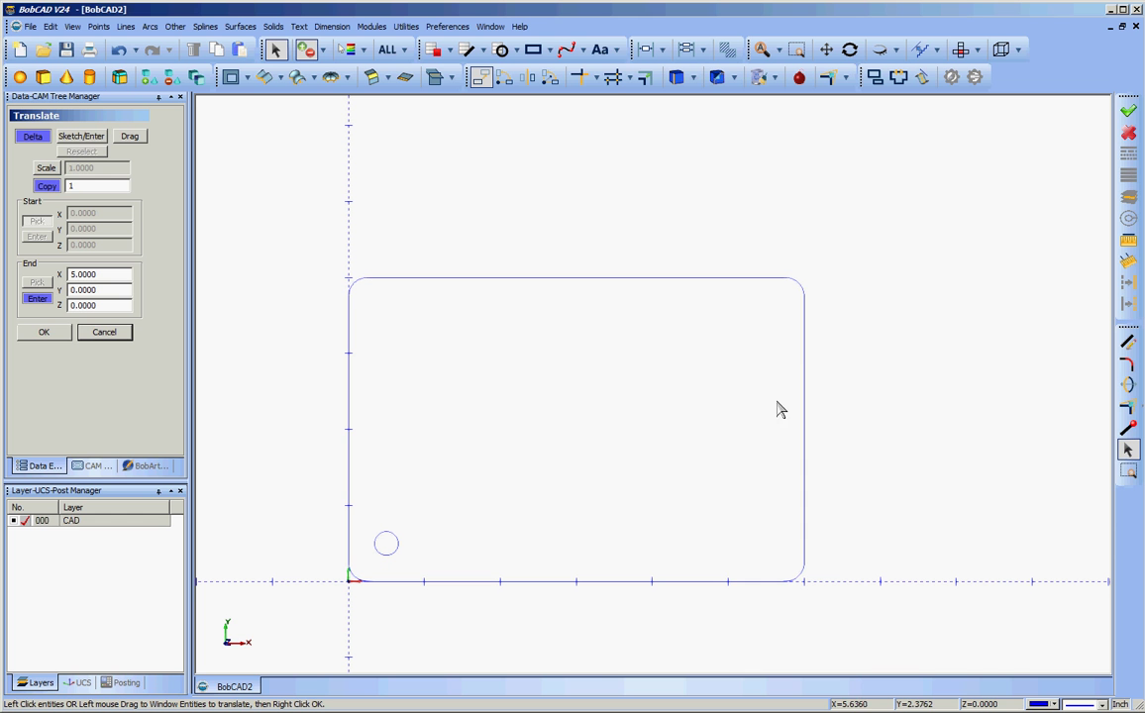
left_click(55, 185)
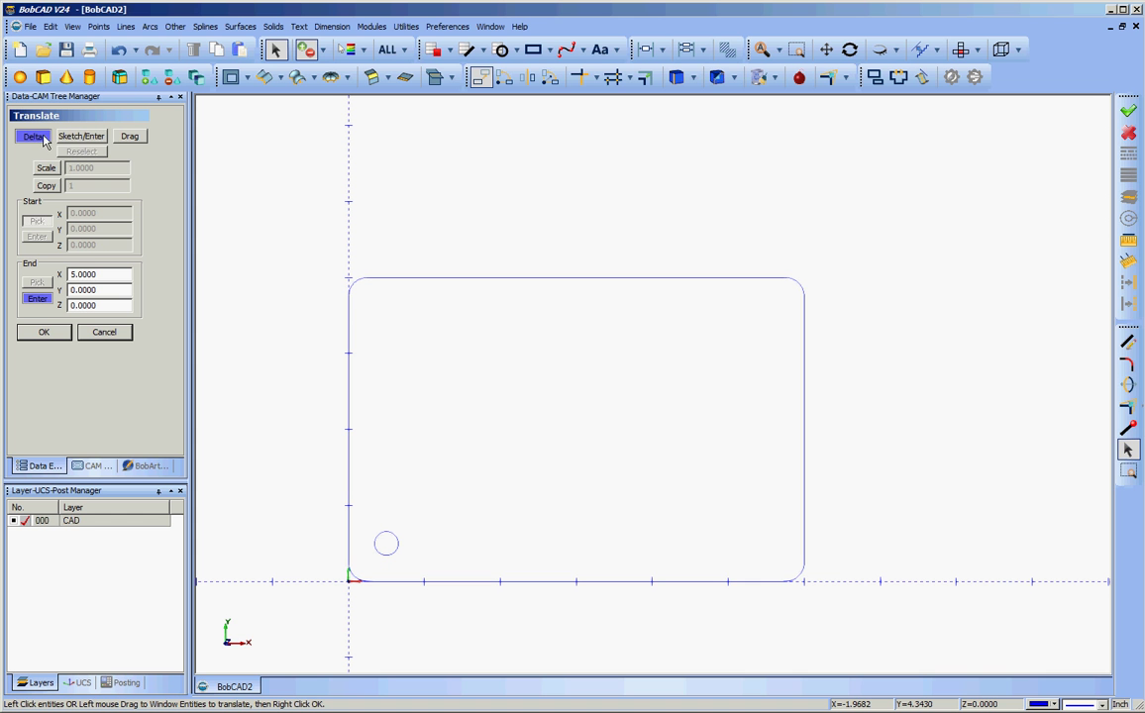
left_click(79, 273)
key("BackSpace")
type("0")
Step: Turn Copy on, set End Y to 3, and copy the lower-left hole upward
left_click(46, 185)
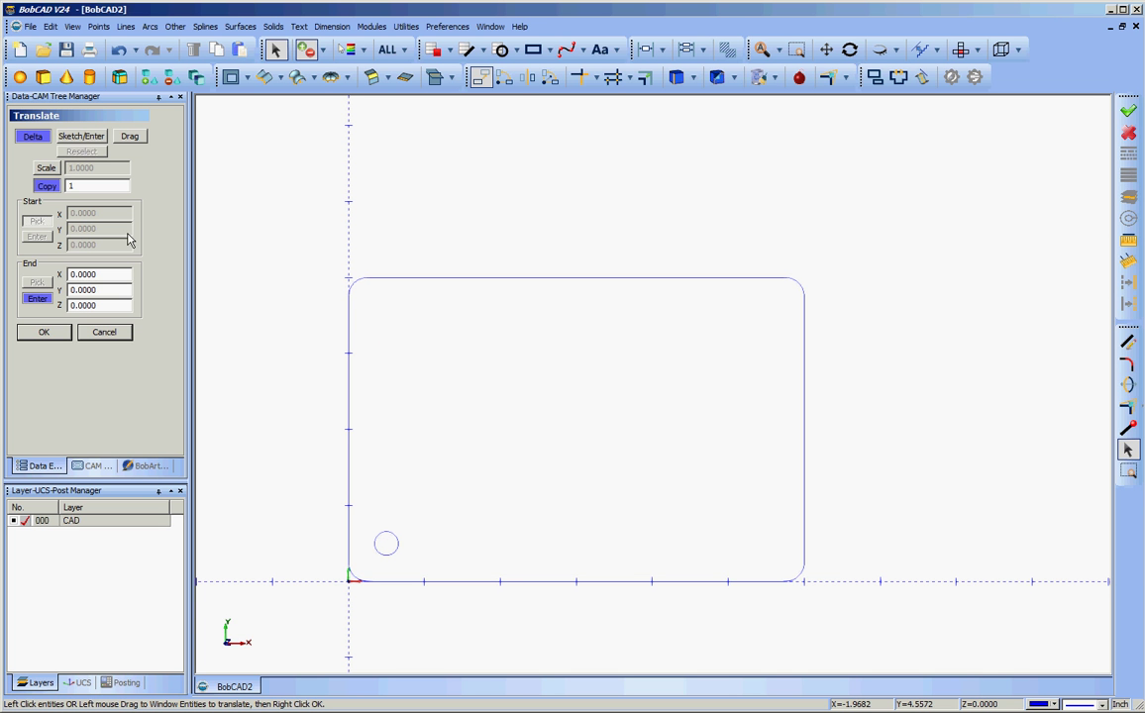
double_click(94, 289)
key("Delete")
type("3")
key("Return")
left_click_drag(371, 533, 426, 566)
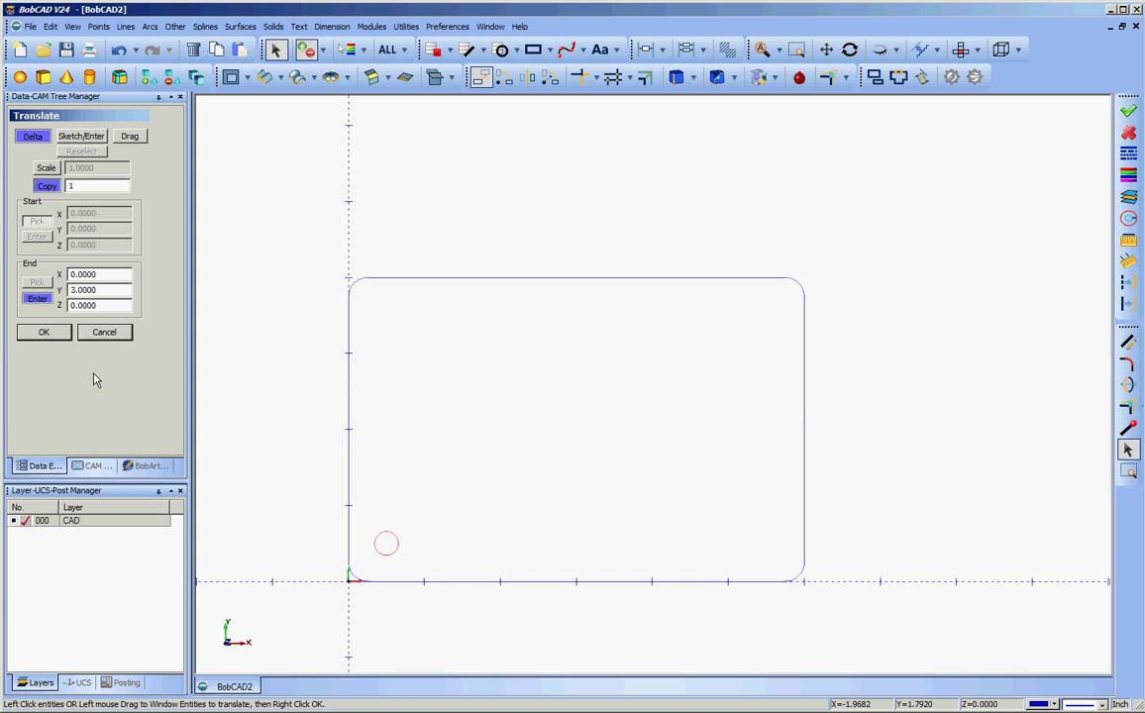
right_click(260, 329)
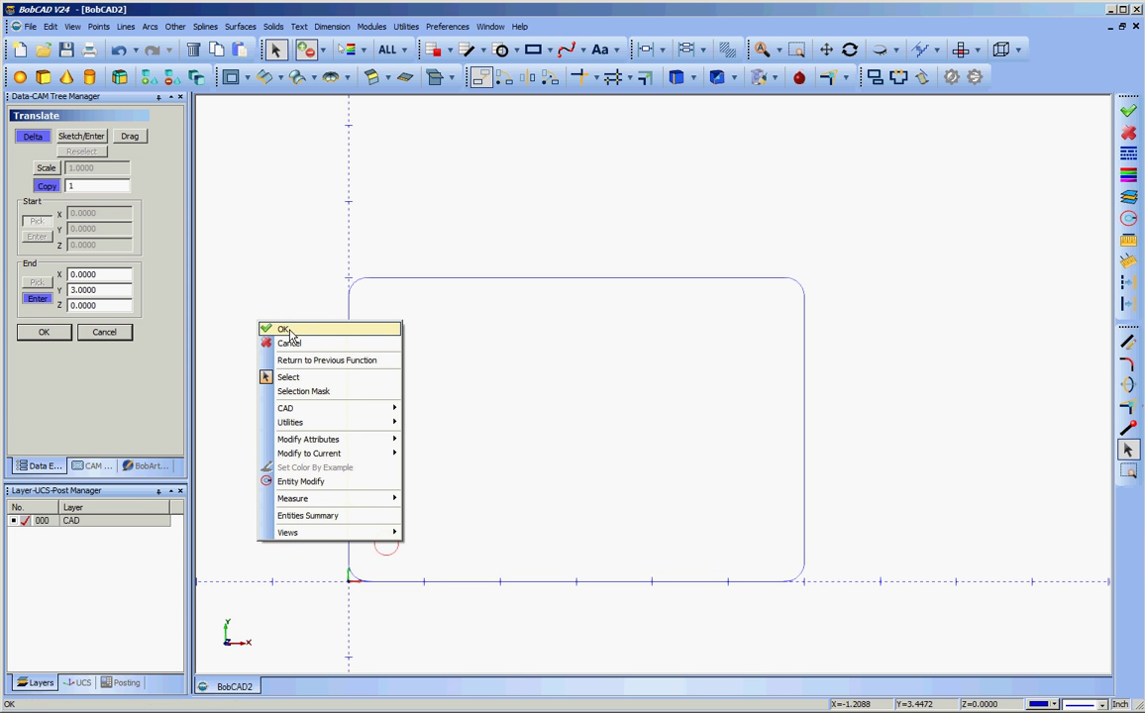
left_click(288, 331)
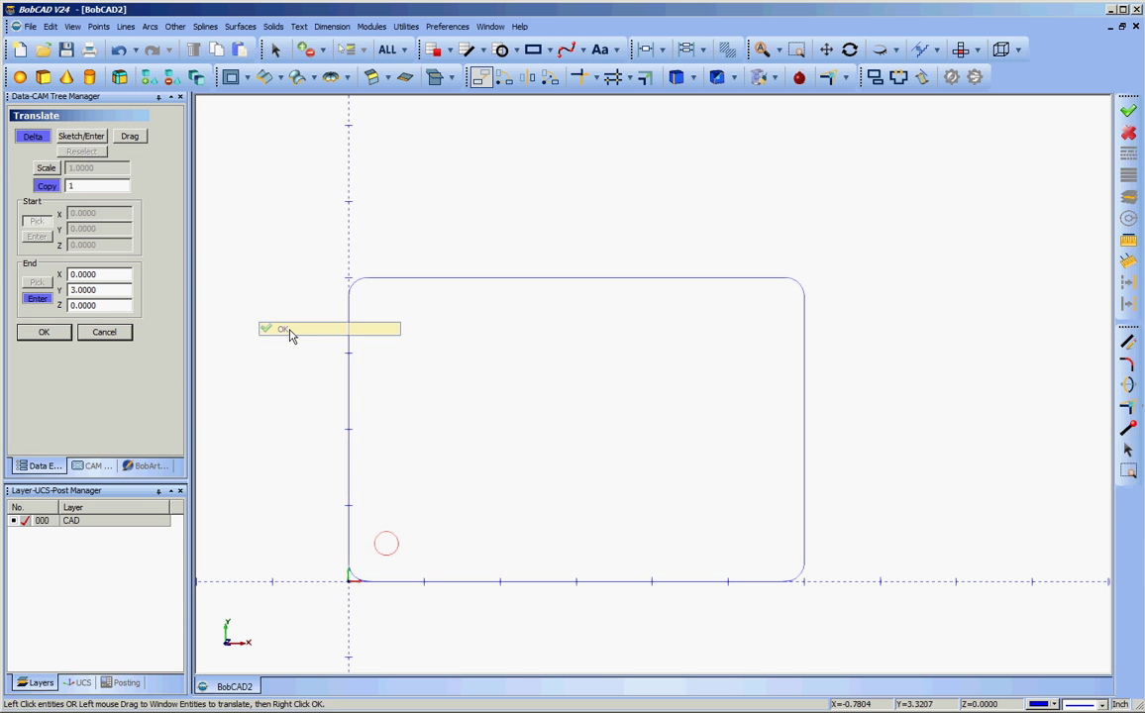
left_click(43, 337)
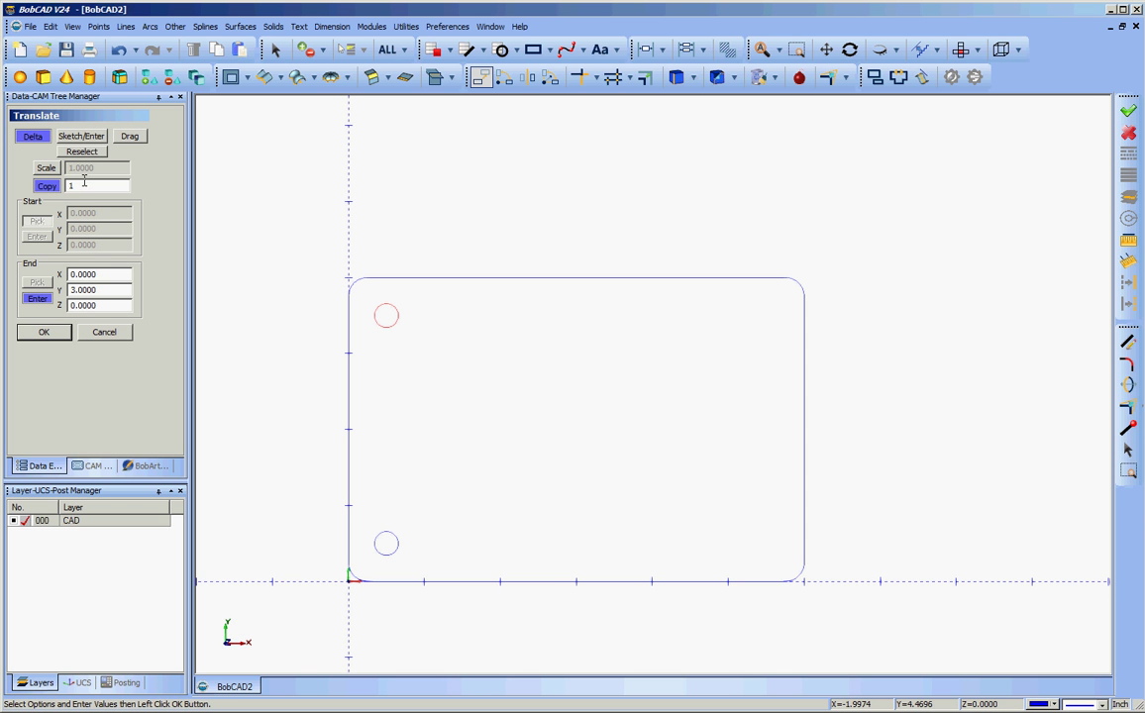
Step: Set End Y 0 and End X 5, then copy both left holes to the right
double_click(103, 289)
type("0")
double_click(109, 274)
type("5")
left_click(93, 153)
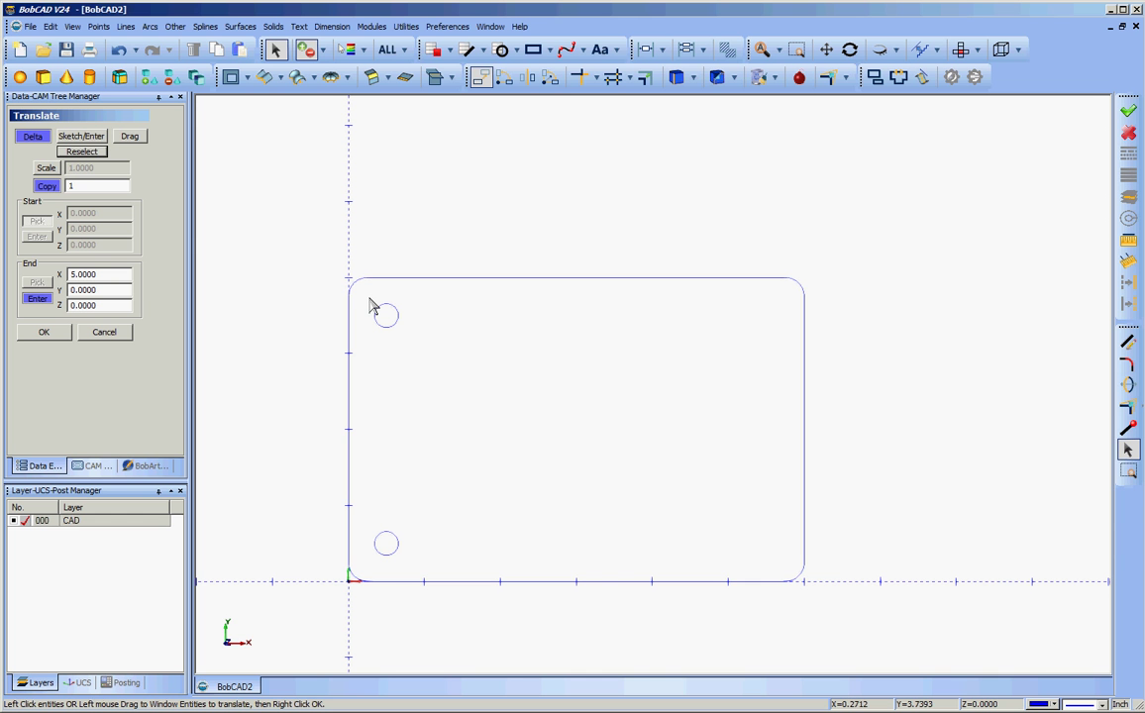
left_click_drag(369, 299, 424, 574)
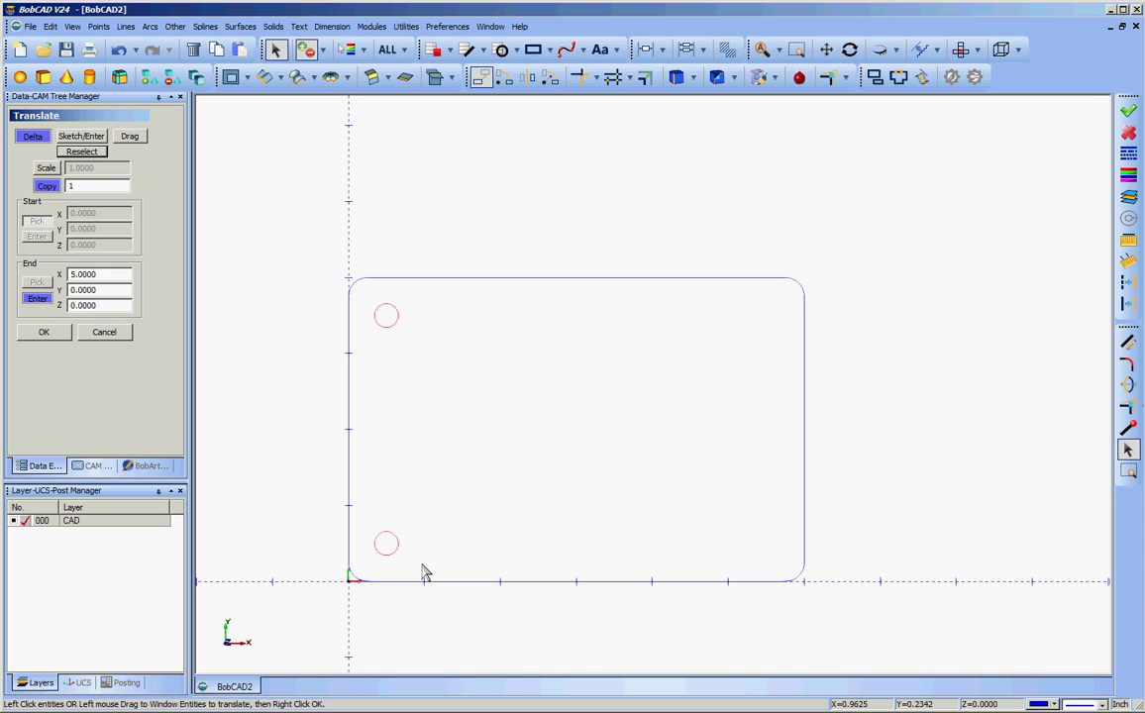
right_click(299, 417)
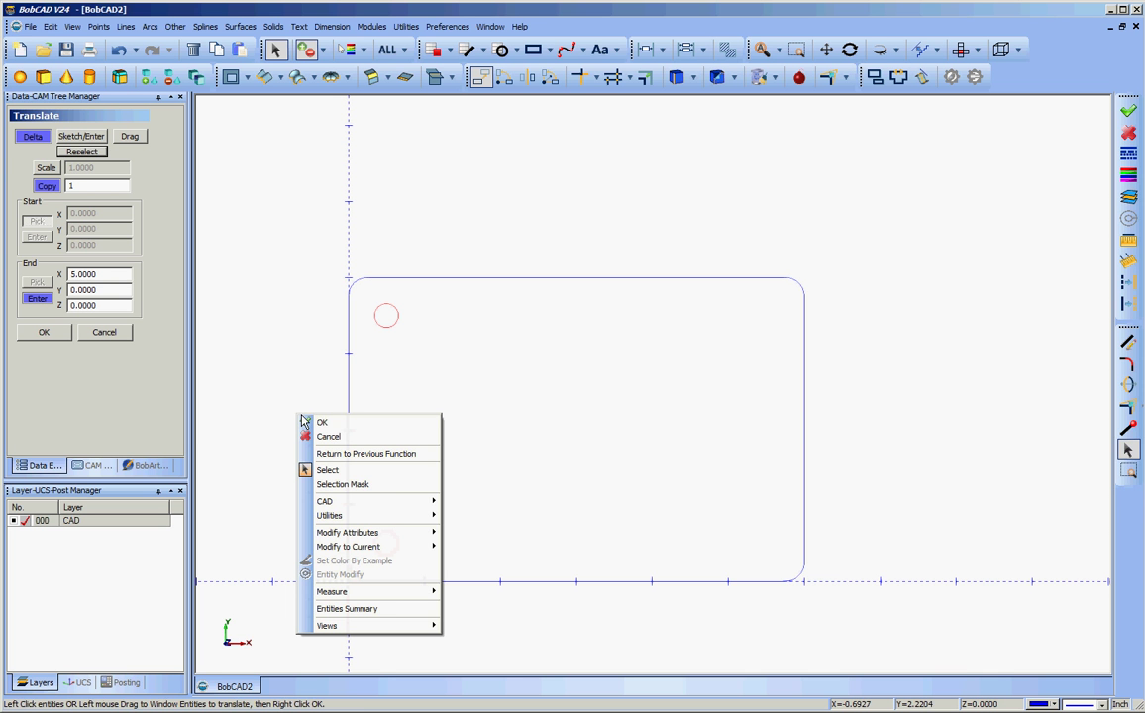
left_click(335, 426)
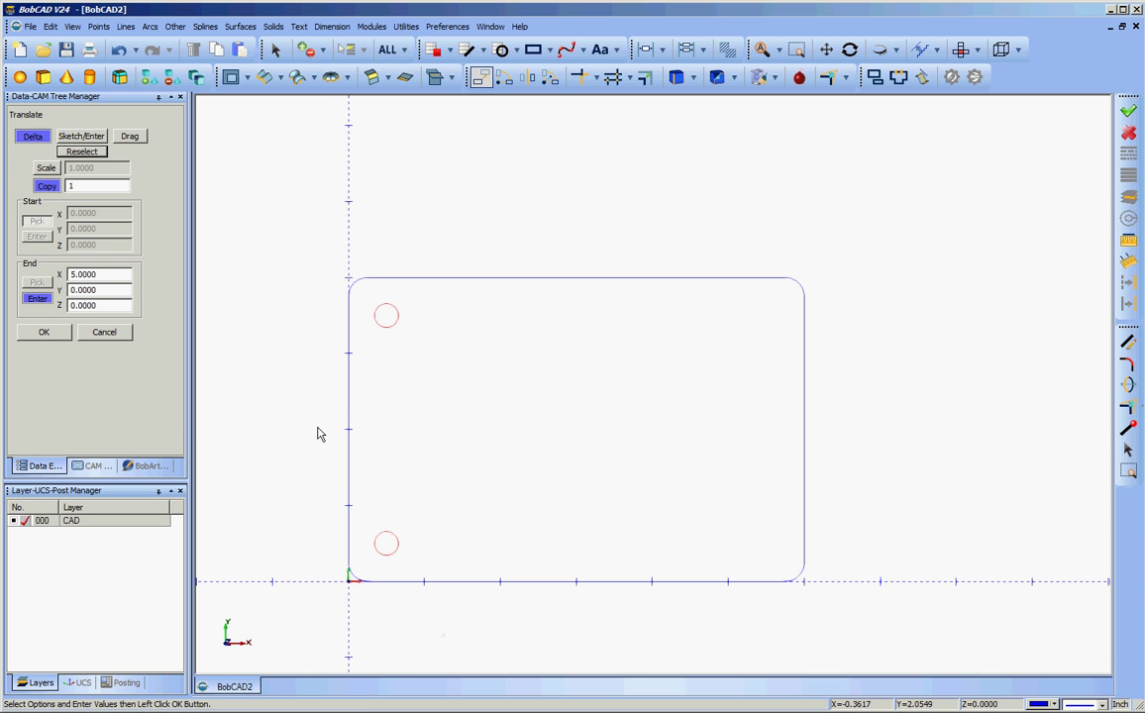
left_click(43, 332)
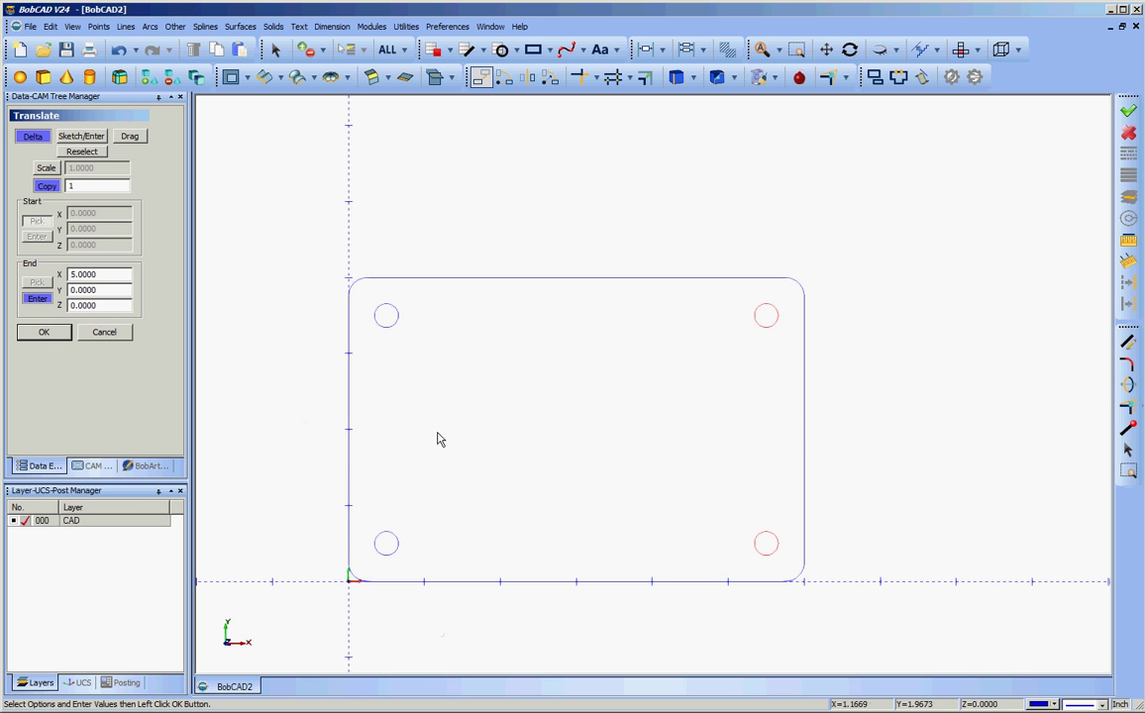
left_click(103, 334)
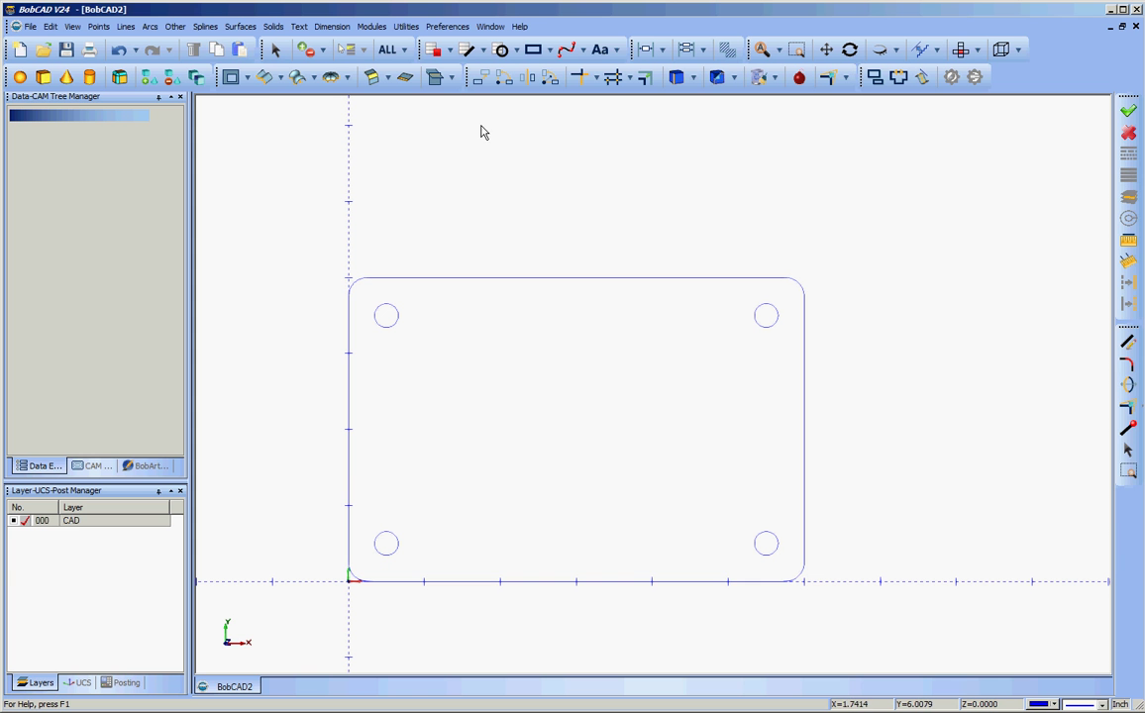
Step: Create a circle of radius 0.375 centred at X 3, Y 2
left_click(151, 28)
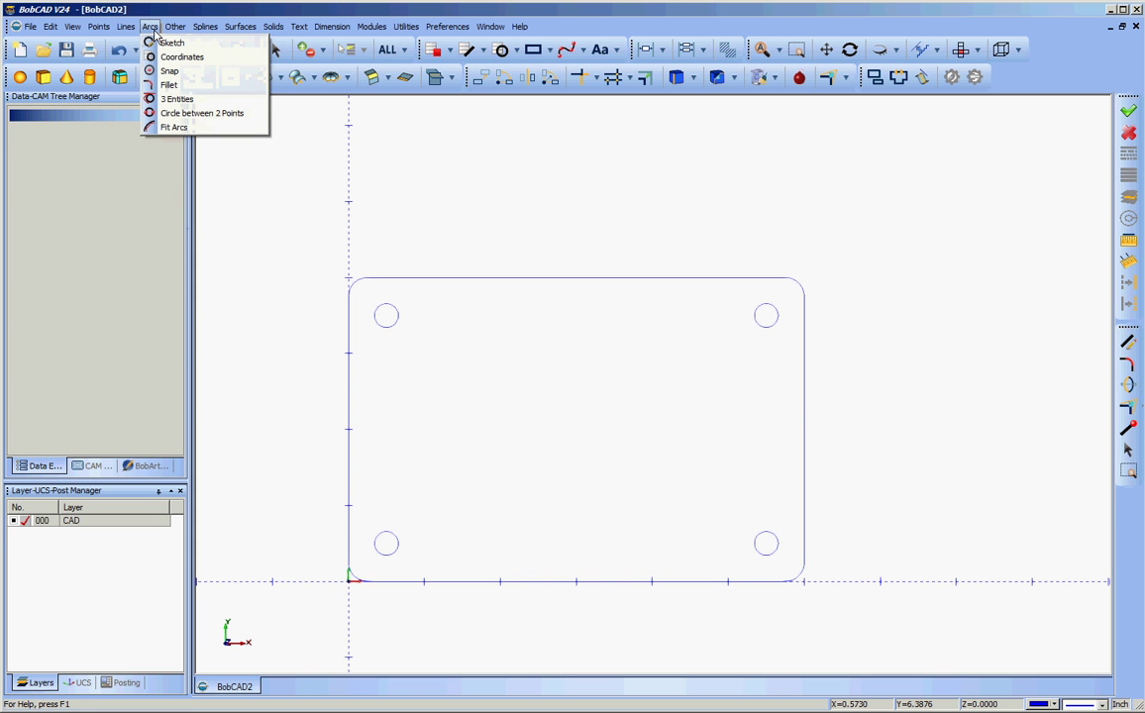
left_click(181, 56)
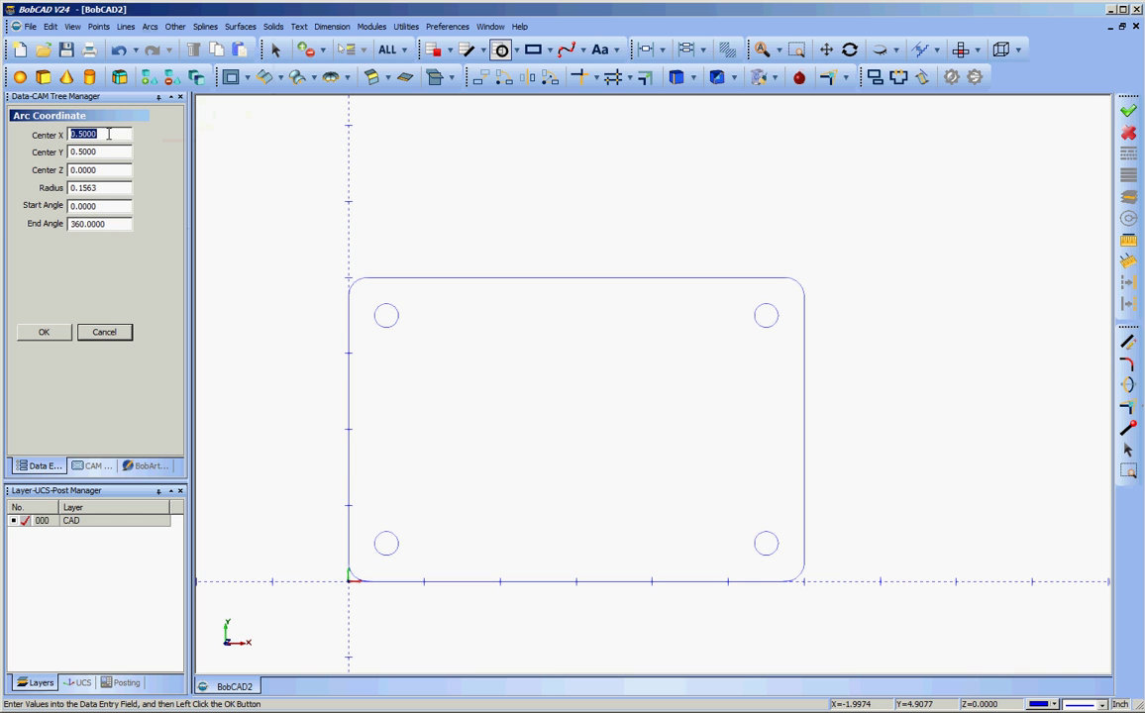
key("BackSpace")
type("3")
key("Tab")
key("BackSpace")
type("2")
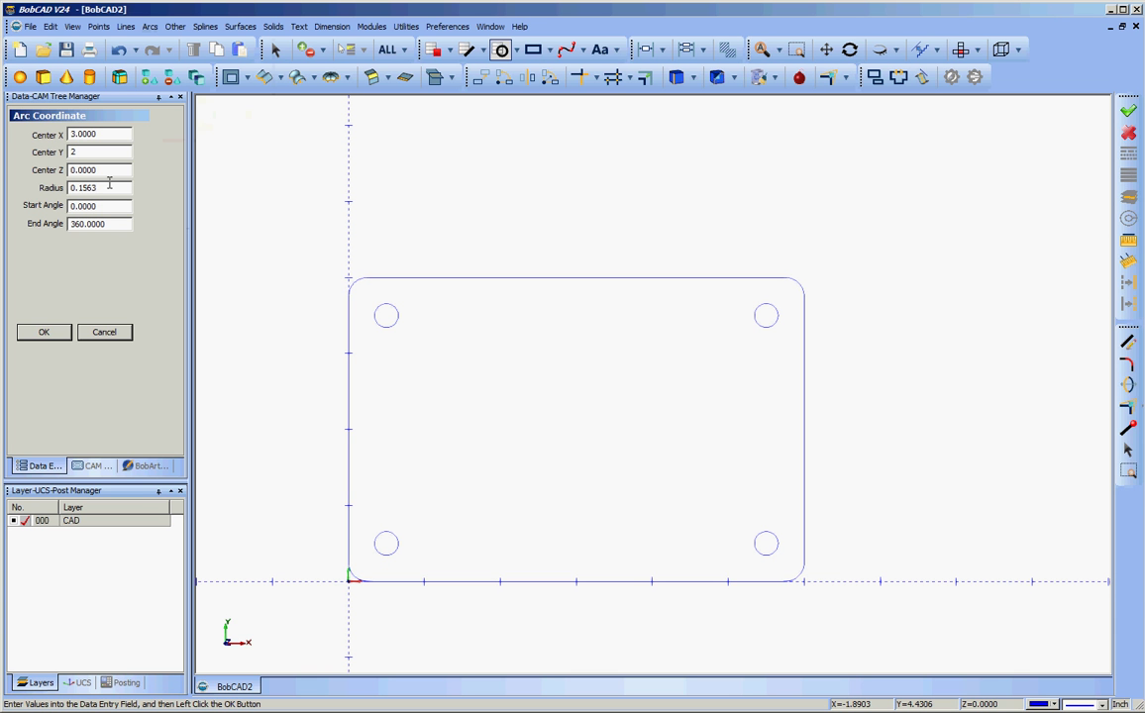
left_click(72, 188)
key("BackSpace")
type("0.375")
left_click(47, 334)
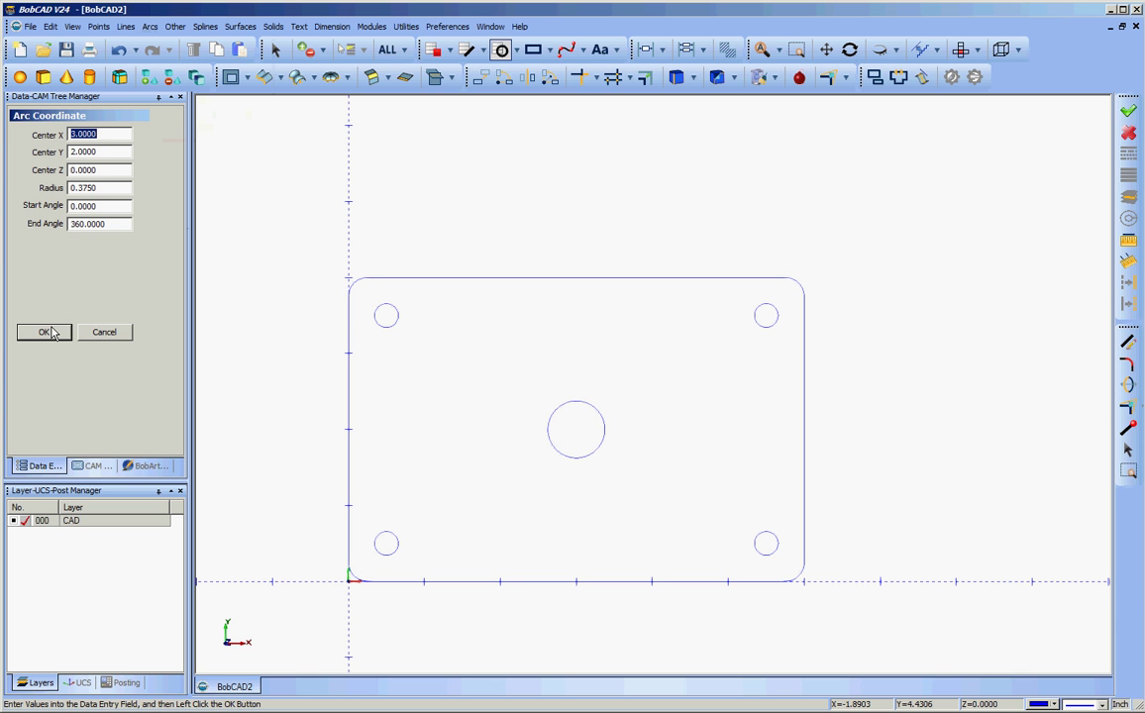
Step: Add the outer concentric circle with radius 0.625 at the same centre
left_click_drag(100, 187, 67, 187)
key("BackSpace")
type("0.625")
left_click(47, 332)
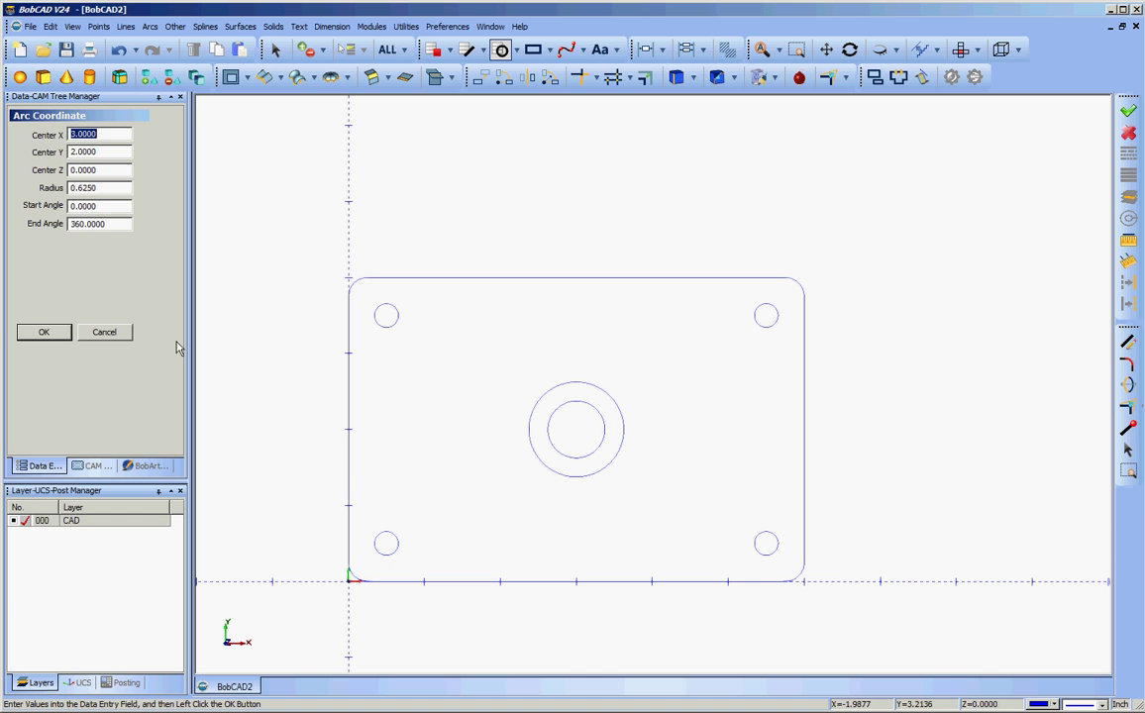
left_click(106, 336)
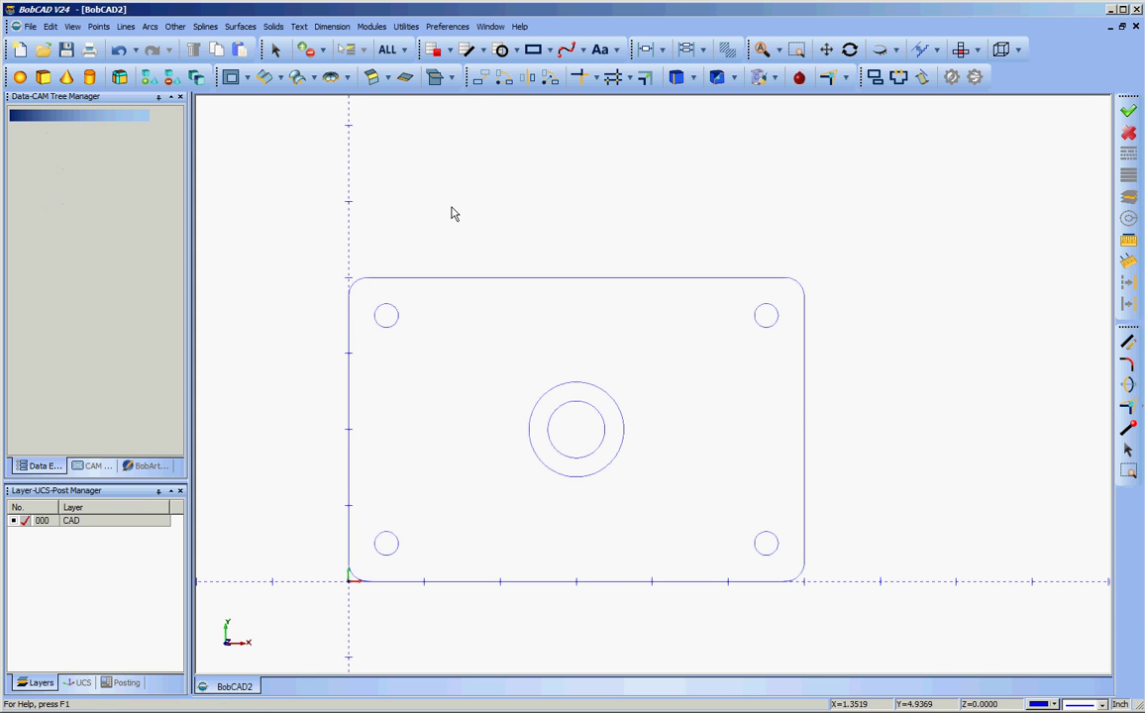
Step: Set Translate to move mode with X and Y offsets of 0.25
left_click(481, 82)
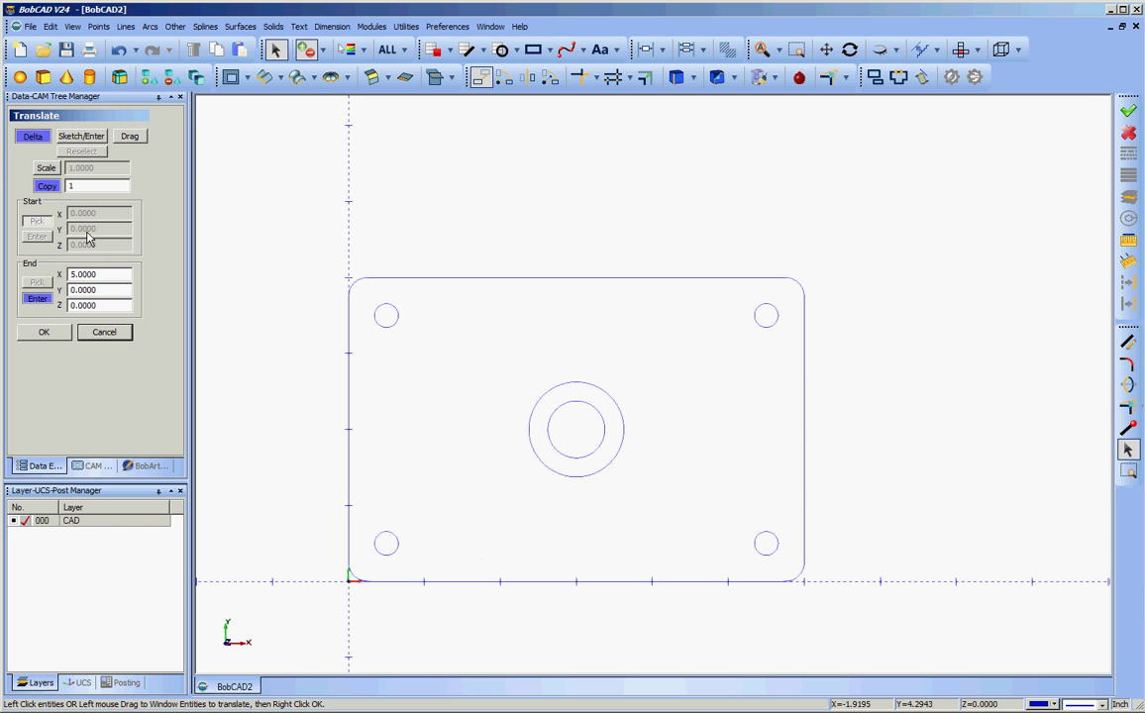
left_click(47, 188)
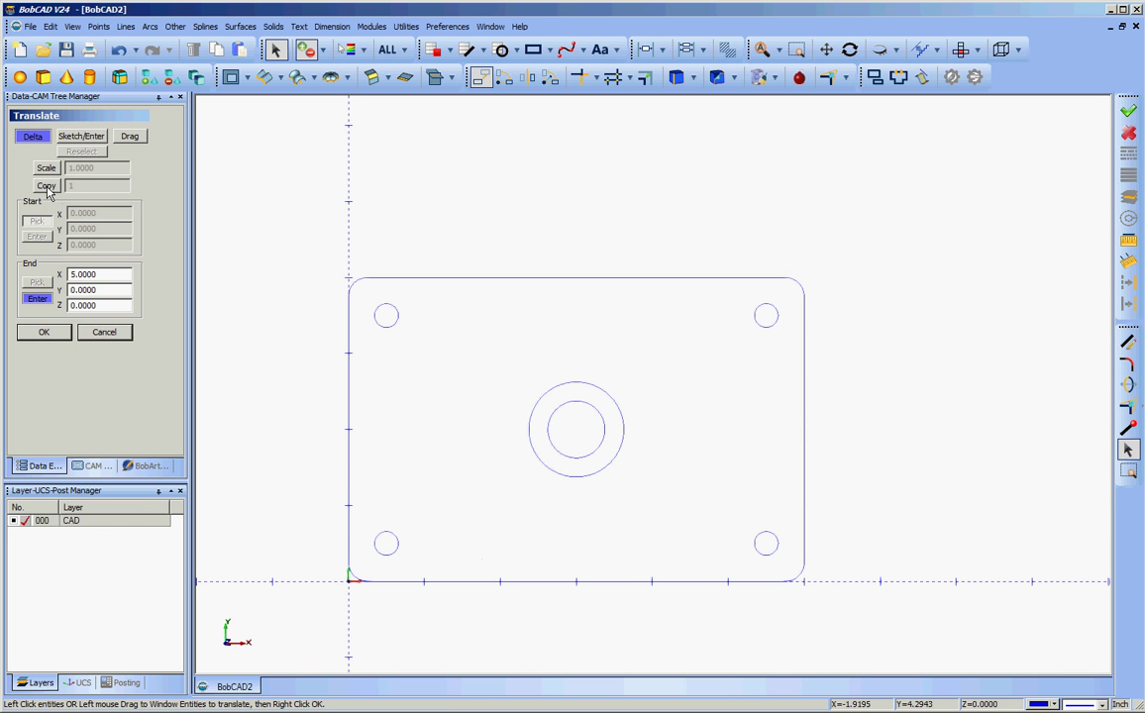
left_click_drag(97, 274, 37, 270)
key("BackSpace")
type("0.25")
key("Tab")
type("0.25")
left_click(37, 293)
Step: Window-select all part geometry and move it by the 0.25 offsets
left_click_drag(282, 207, 872, 638)
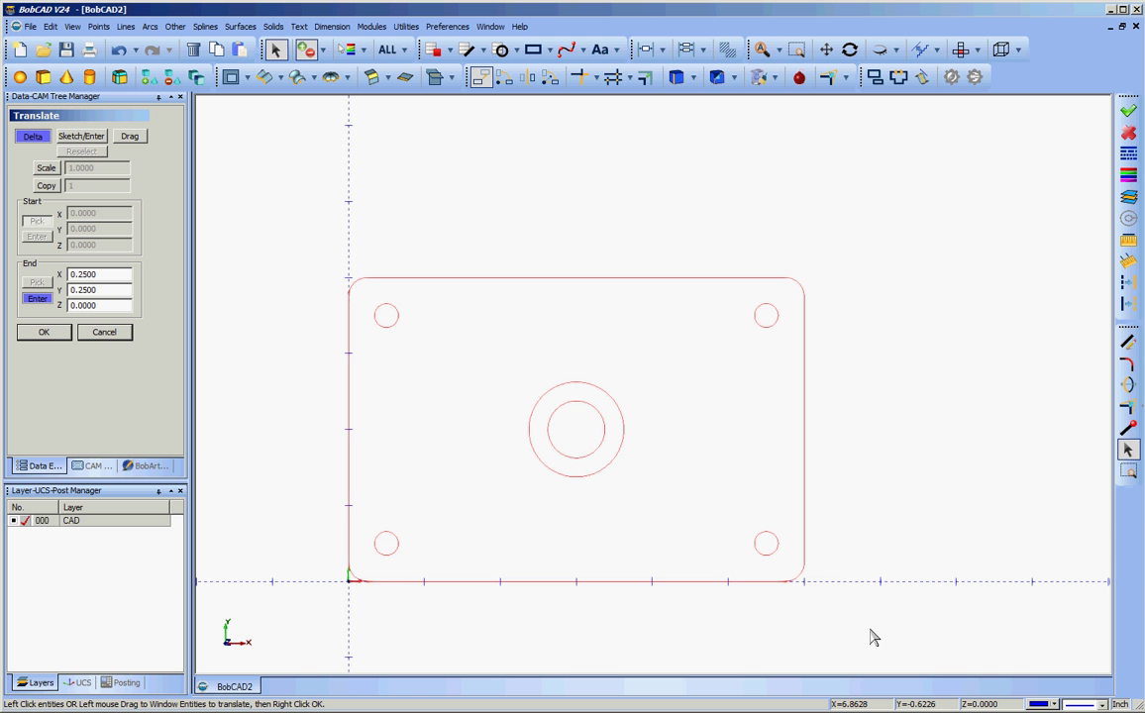
right_click(309, 386)
left_click(350, 391)
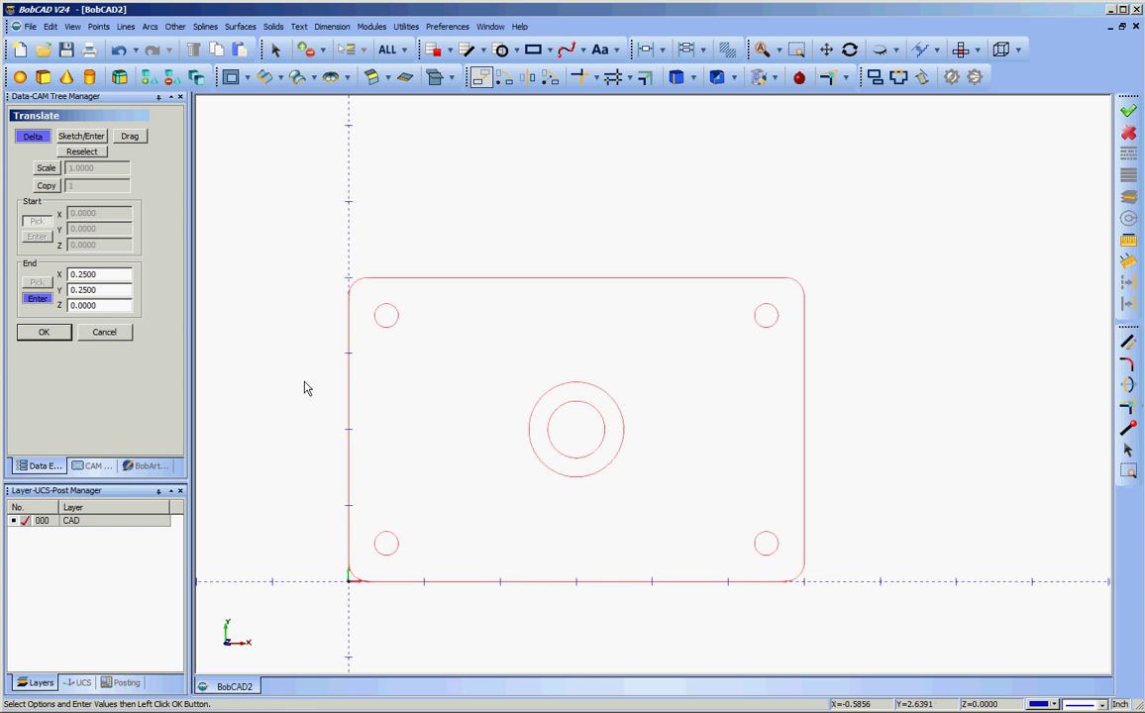
left_click(44, 333)
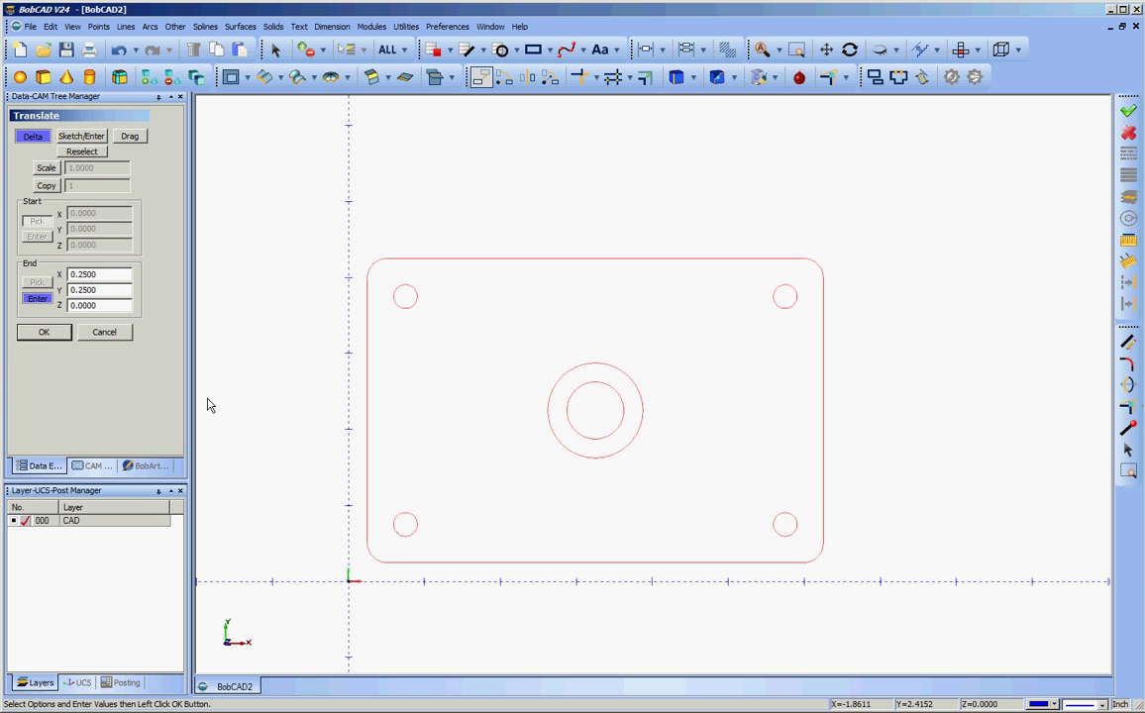
left_click(110, 332)
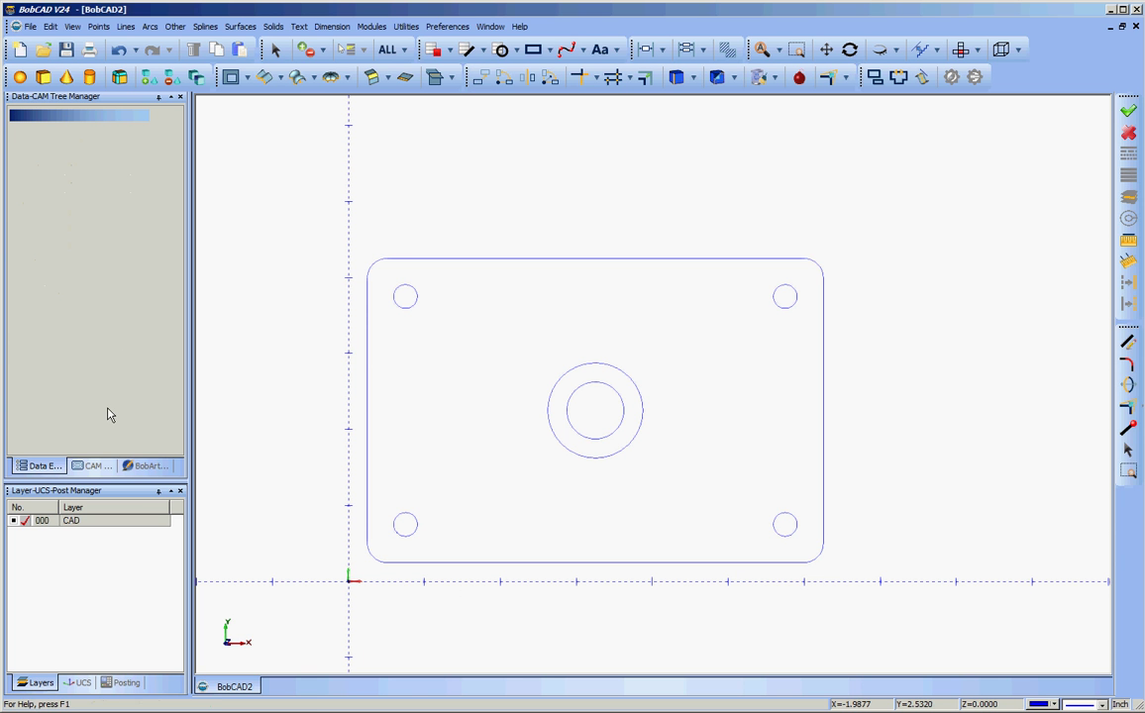
Step: Open the Milling Stock edit settings from the CAM stock tree
left_click(92, 466)
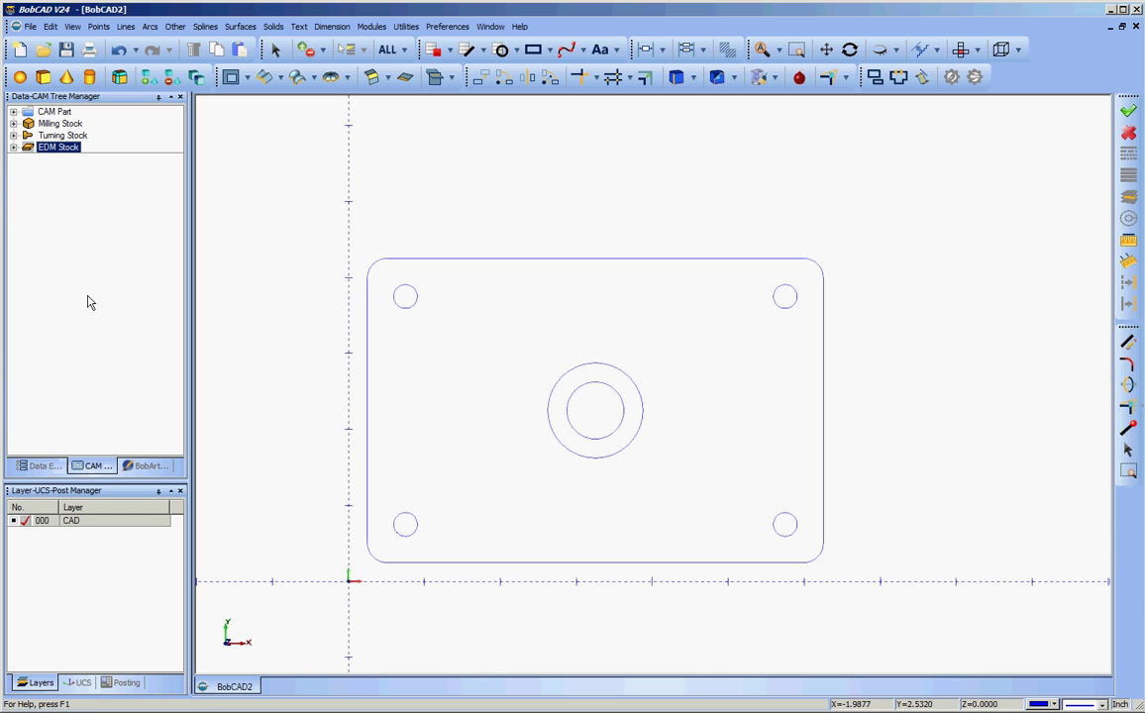
left_click(40, 137)
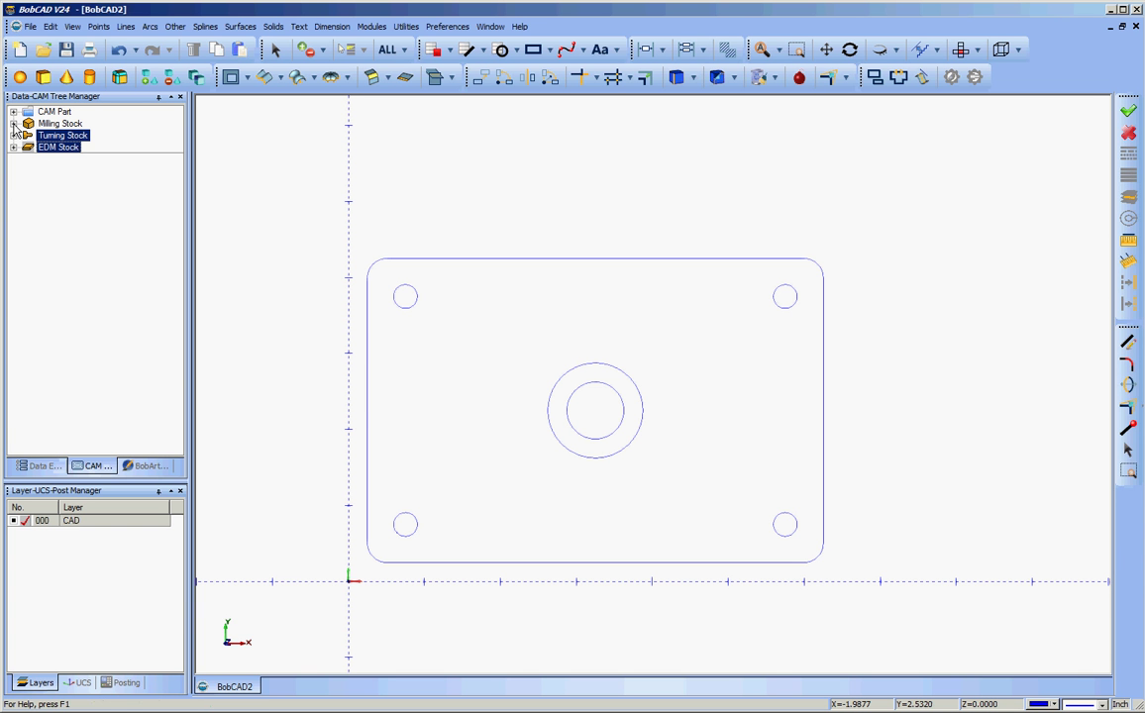
left_click(10, 125)
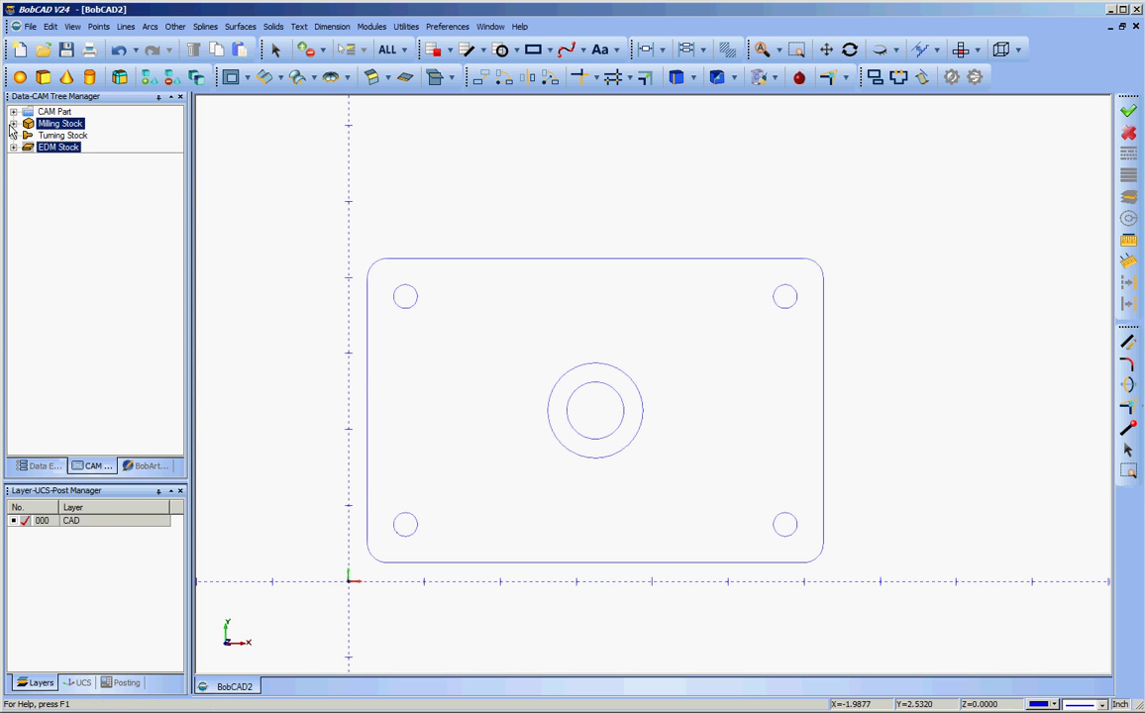
left_click(13, 124)
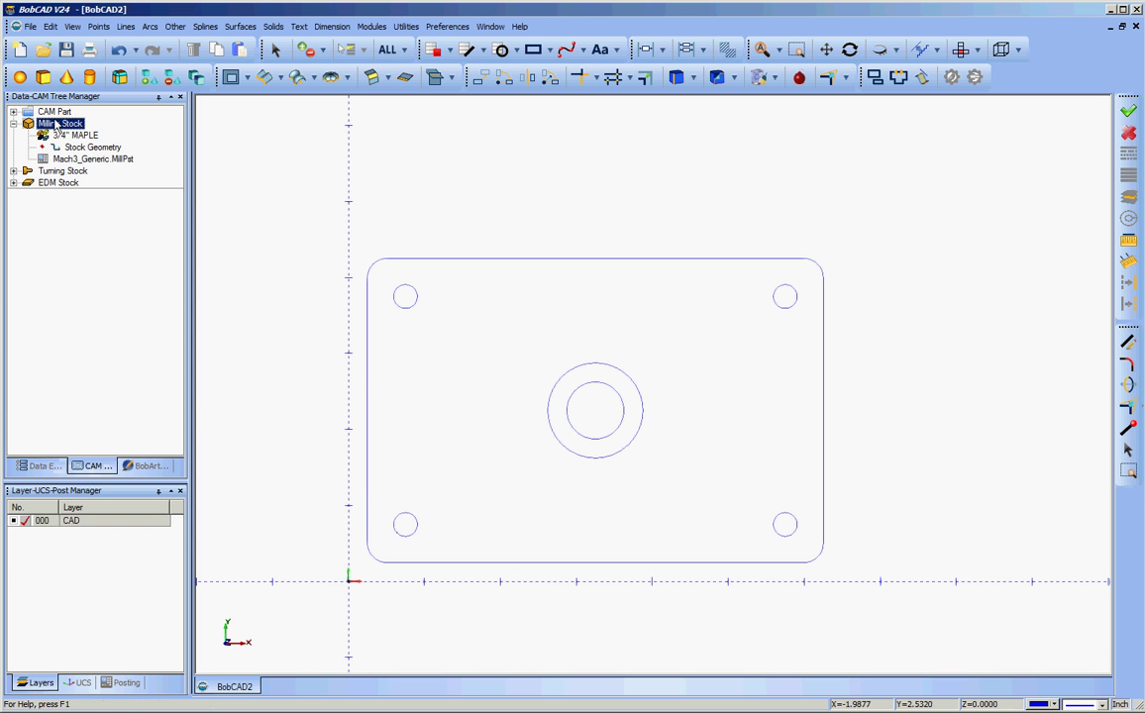
right_click(56, 123)
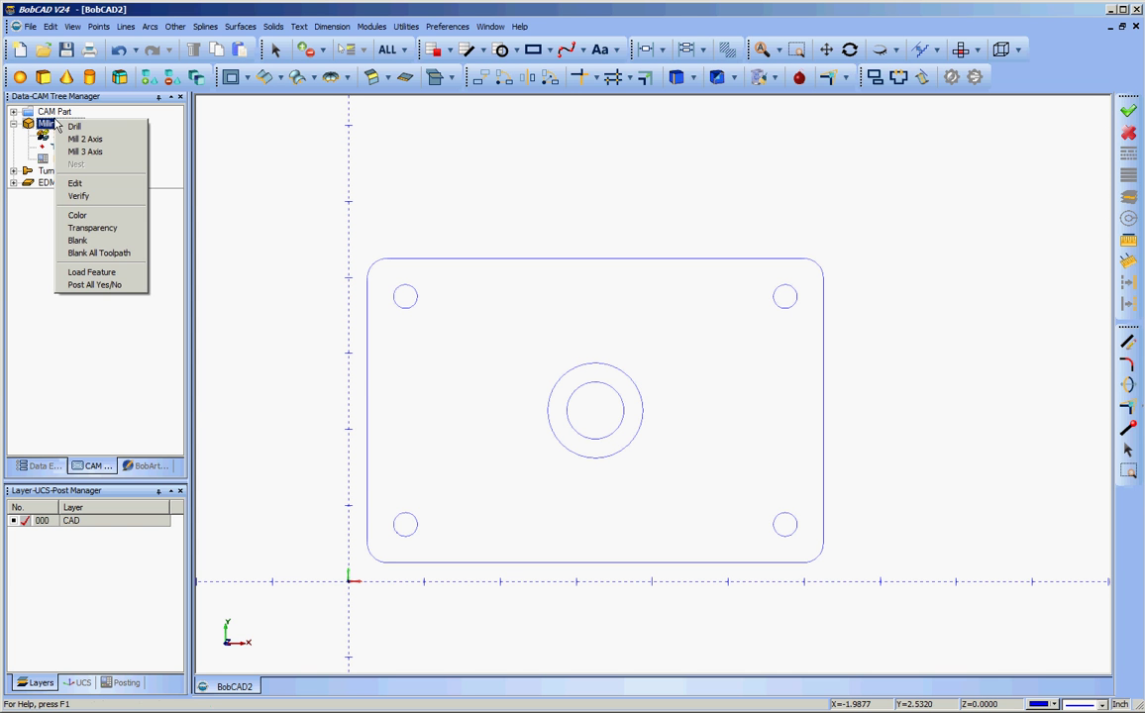
left_click(84, 183)
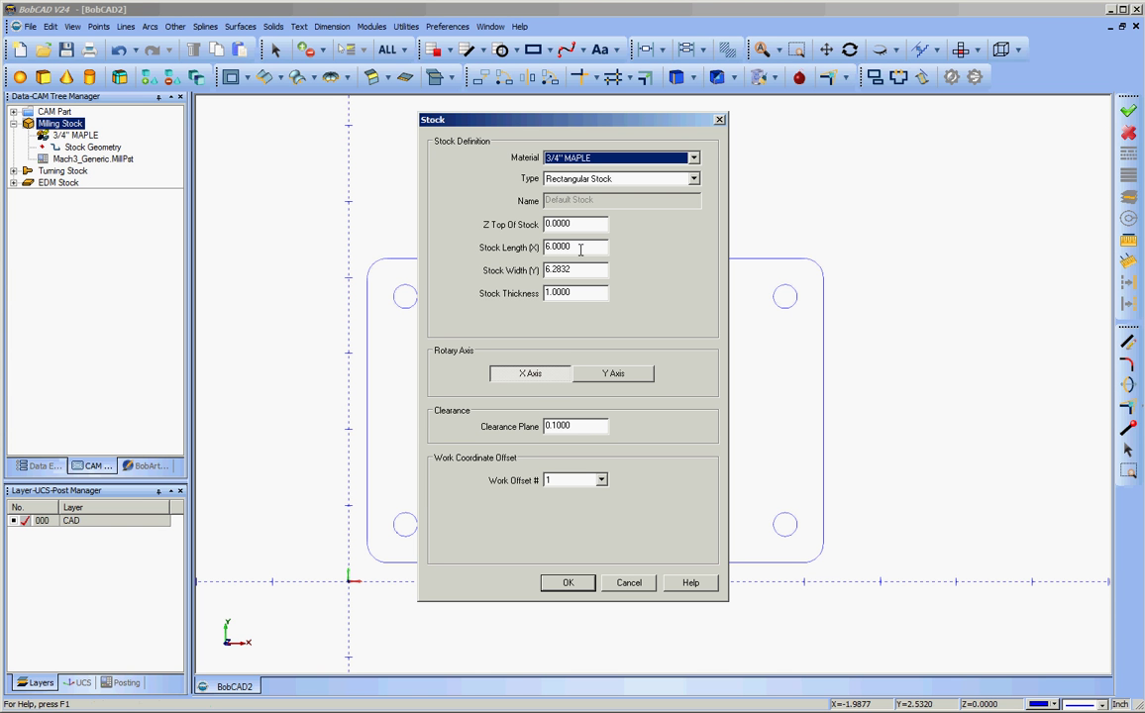
Step: Set the stock to Length 6.5, Width 4.5, Thickness 0.75 and apply it
left_click_drag(581, 248, 544, 247)
key("BackSpace")
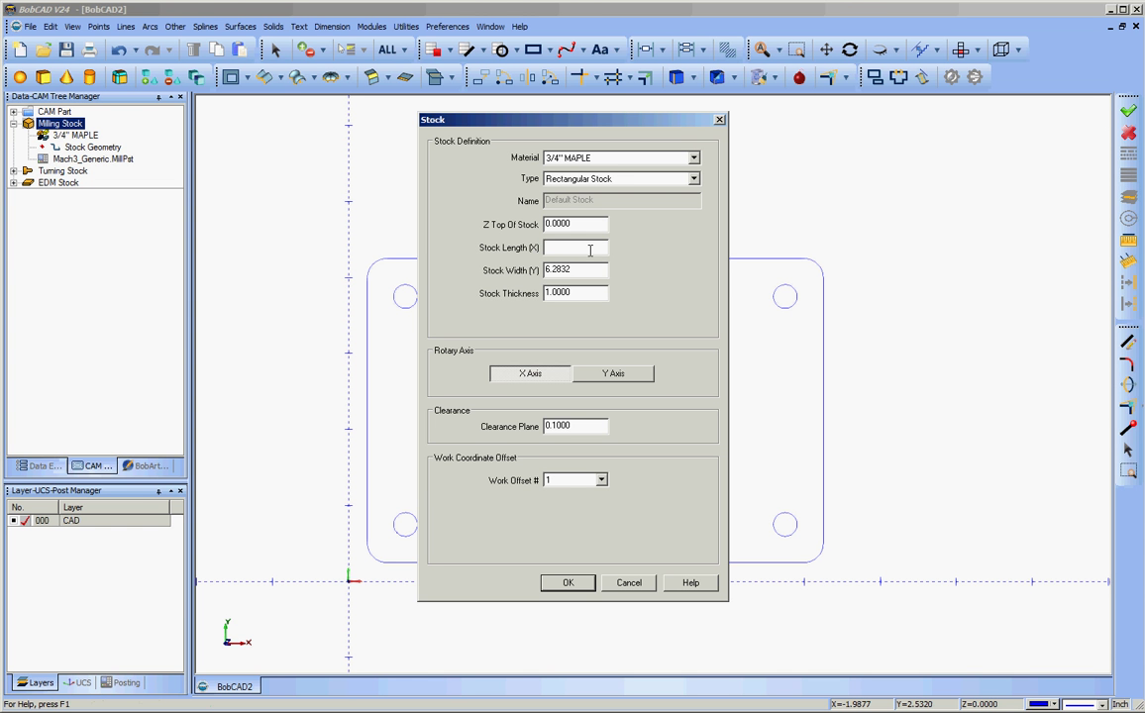
type("6.5")
left_click(587, 269)
left_click_drag(586, 269, 507, 270)
key("BackSpace")
type("4.5")
key("Tab")
key("BackSpace")
type("0.75")
left_click(568, 584)
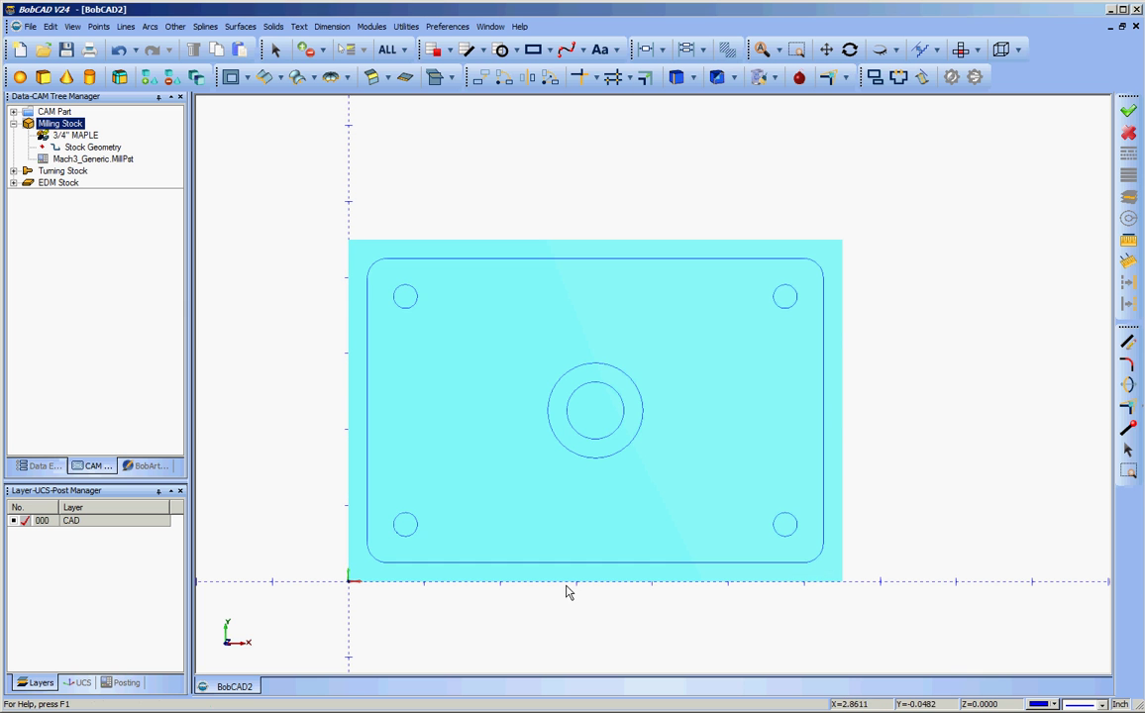
middle_click_drag(693, 649, 687, 573)
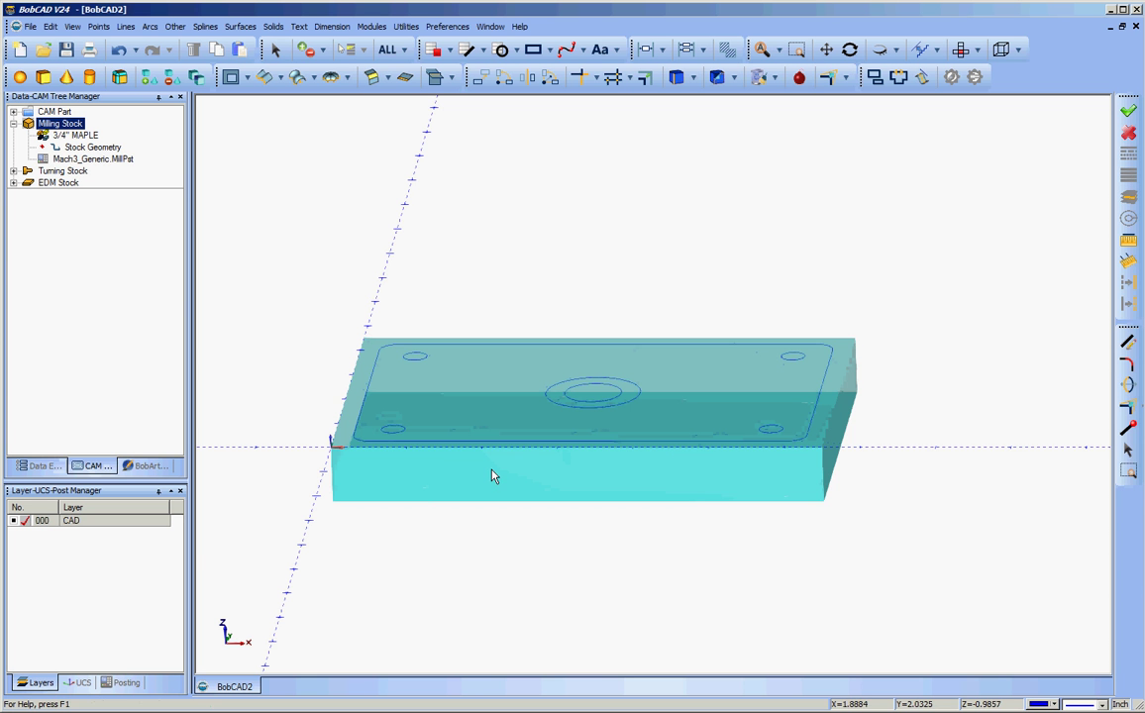
middle_click_drag(503, 540, 720, 550)
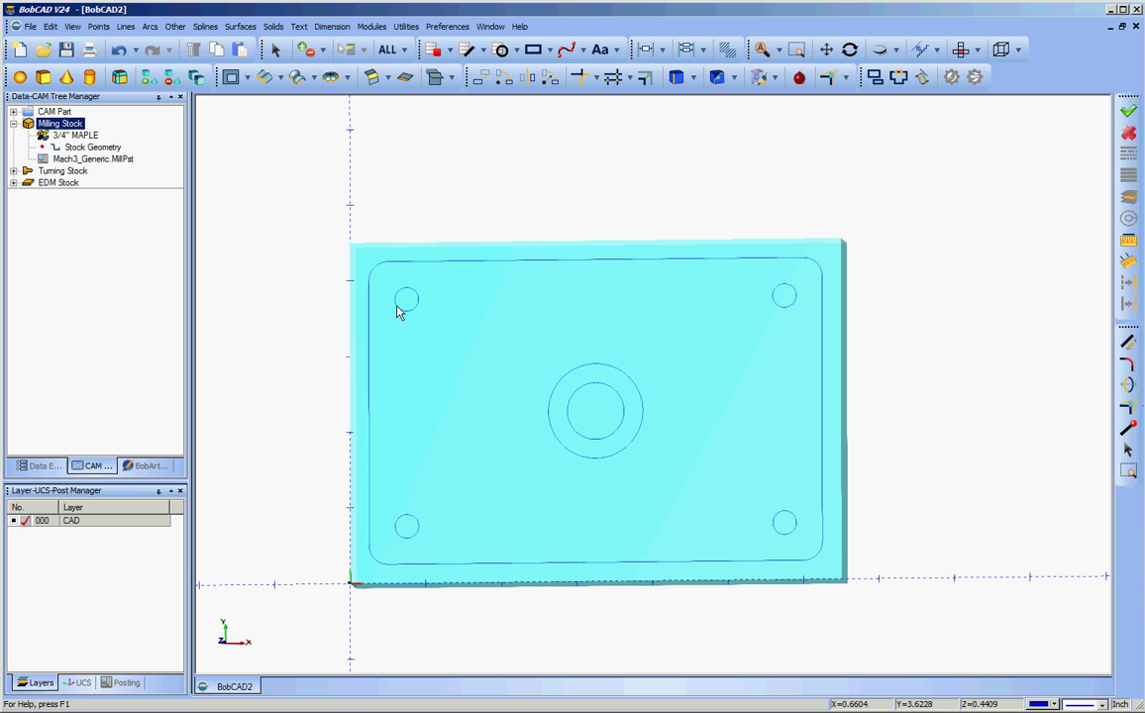